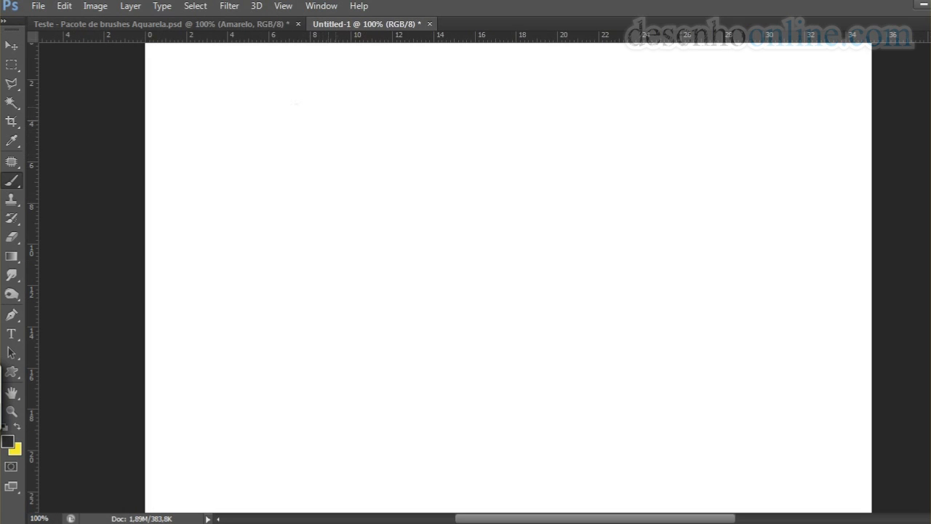
- Sketch a left-facing face profile in dark textured strokes, with the forehead, nose, nostril, lips and chin
mouse_move(334, 100)
left_mouse_down()
mouse_move(282, 205)
mouse_move(293, 214)
mouse_move(240, 330)
mouse_move(252, 343)
mouse_move(309, 346)
mouse_move(283, 384)
mouse_move(300, 404)
mouse_move(380, 394)
left_mouse_up()
mouse_move(298, 383)
left_mouse_down()
mouse_move(347, 391)
mouse_move(289, 419)
mouse_move(363, 411)
mouse_move(392, 395)
left_mouse_up()
left_click_drag(296, 431, 276, 501)
left_click_drag(318, 316, 324, 335)
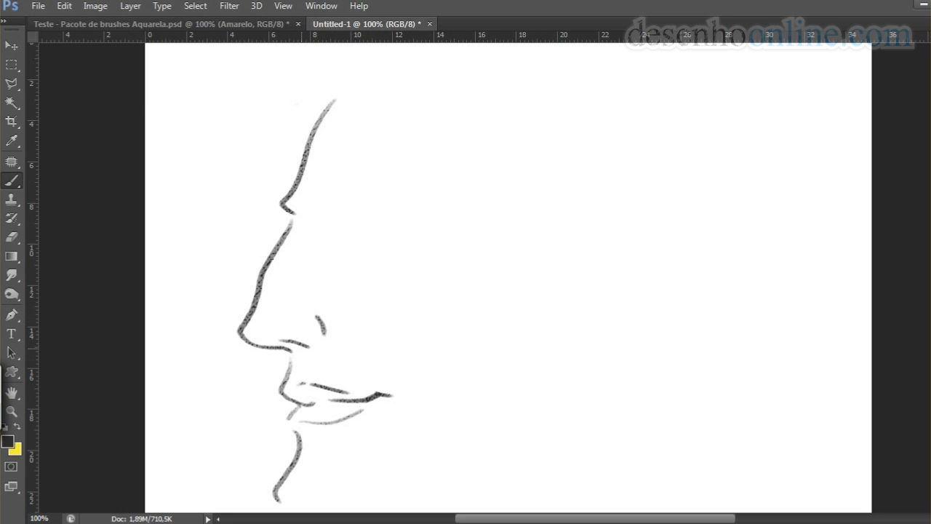
- Draw the eye with its pupil and an arched eyebrow on the sketched profile
mouse_move(330, 232)
left_mouse_down()
mouse_move(340, 245)
mouse_move(333, 229)
mouse_move(389, 223)
mouse_move(329, 235)
mouse_move(367, 240)
left_mouse_up()
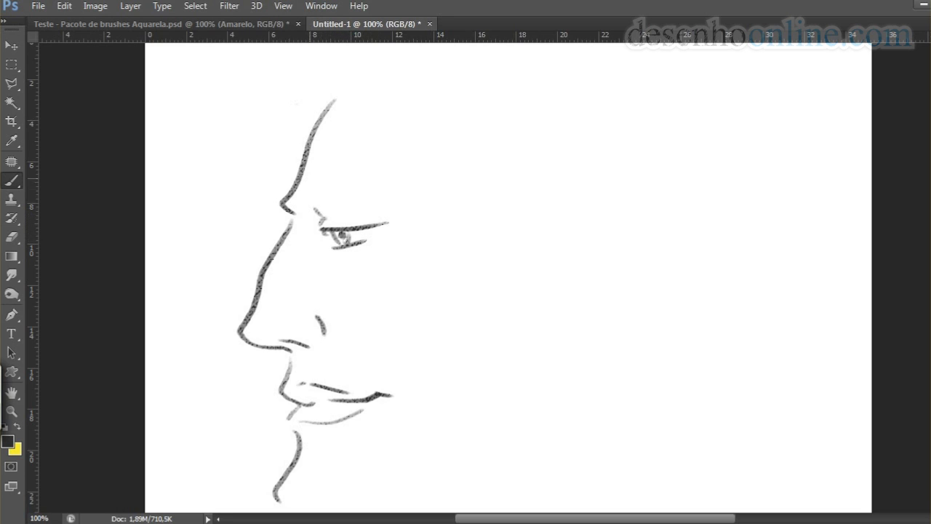
mouse_move(306, 205)
left_mouse_down()
mouse_move(333, 180)
mouse_move(382, 184)
left_mouse_up()
left_click_drag(383, 187, 405, 189)
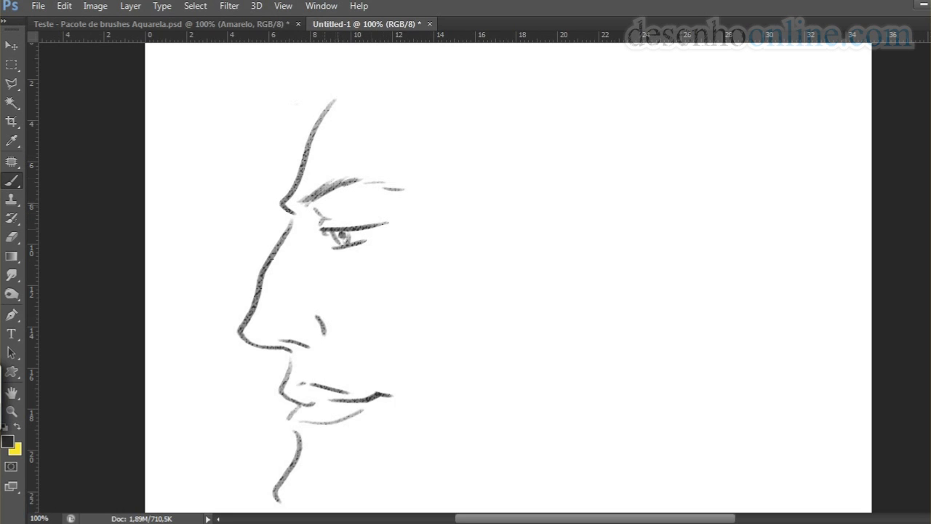
left_click_drag(345, 233, 345, 233)
- Select the entire canvas, clear the face sketch and close the on-screen keyboard
key("ctrl+a")
key("shift+F5")
key("Return")
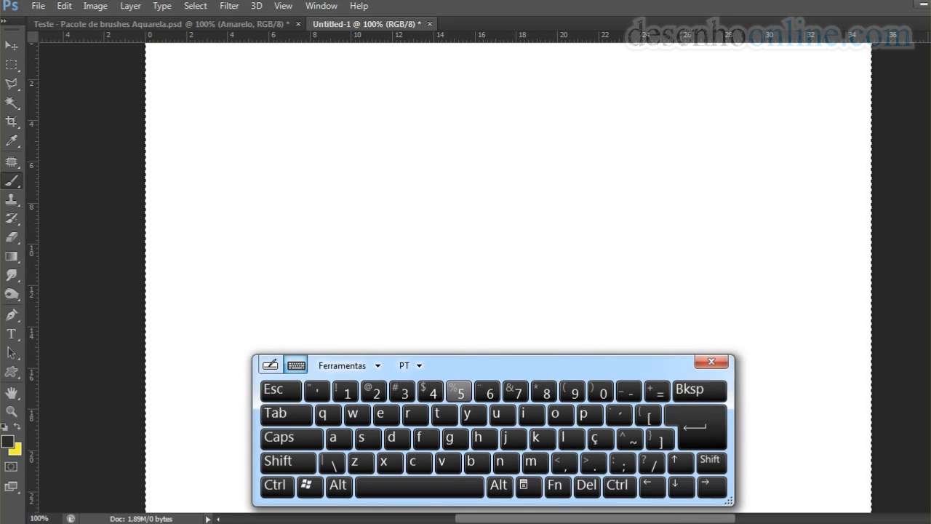
left_click(712, 362)
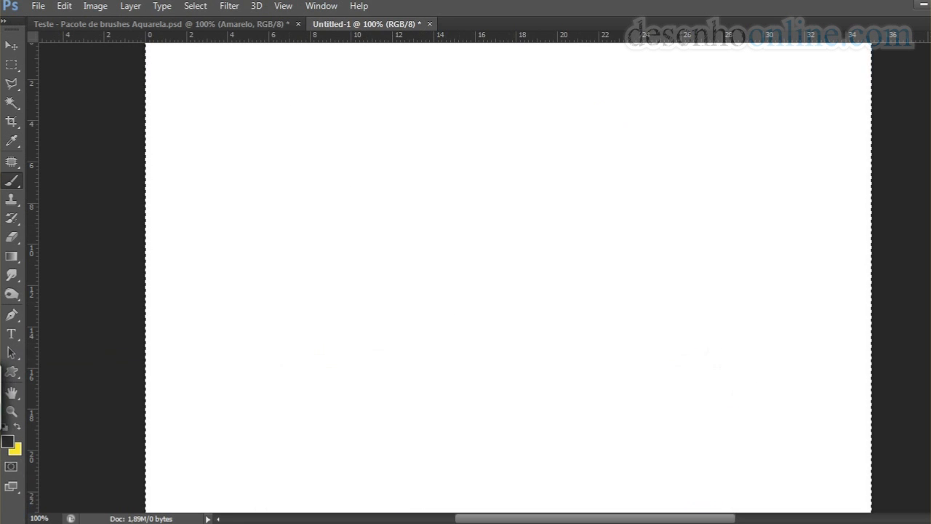
- Set the foreground colour to bright blue
left_click(8, 442)
left_click(616, 219)
left_click(801, 208)
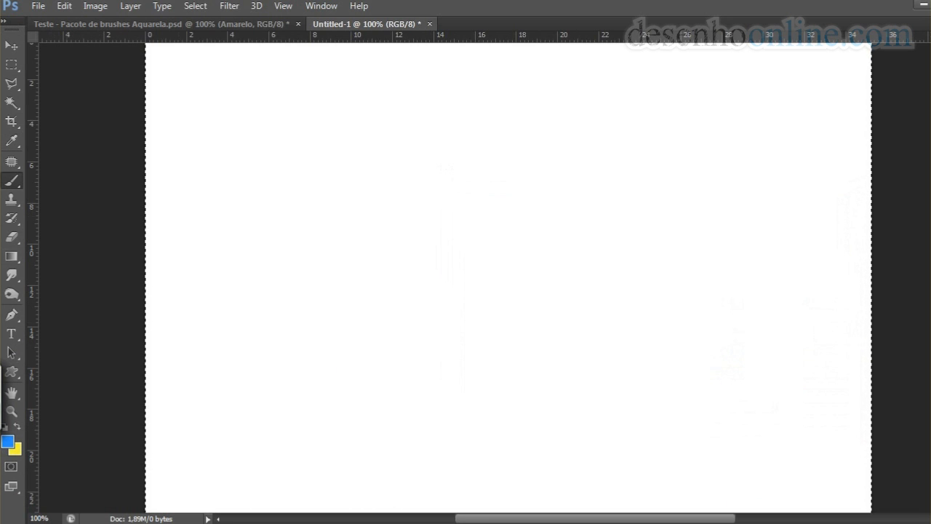
- Test the first 800 px brush with a wide blue stroke across the canvas, and undo it
right_click(430, 114)
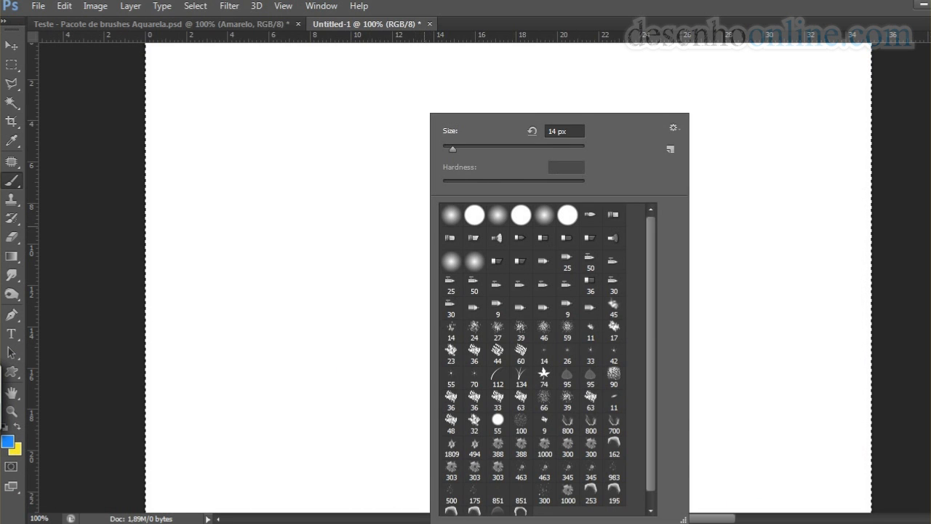
double_click(565, 419)
left_click(415, 273)
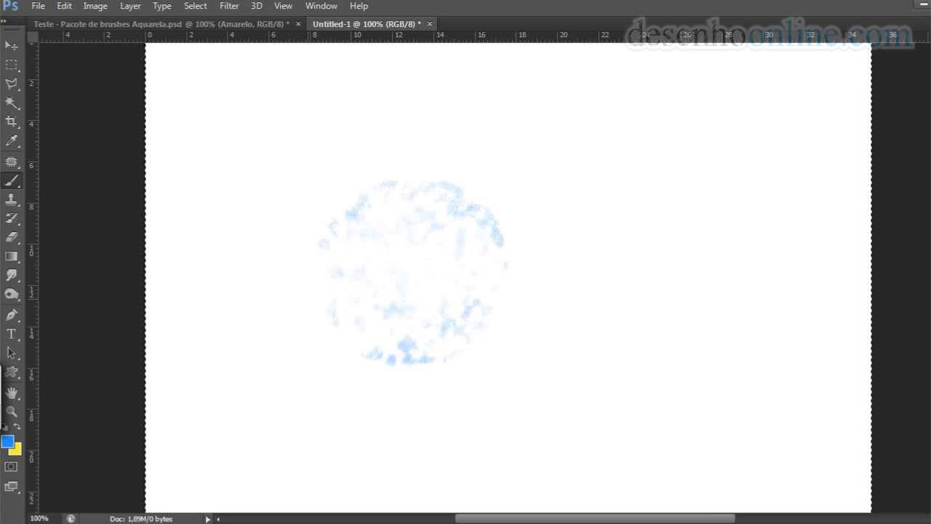
left_click_drag(187, 256, 865, 262)
left_click_drag(837, 309, 866, 313)
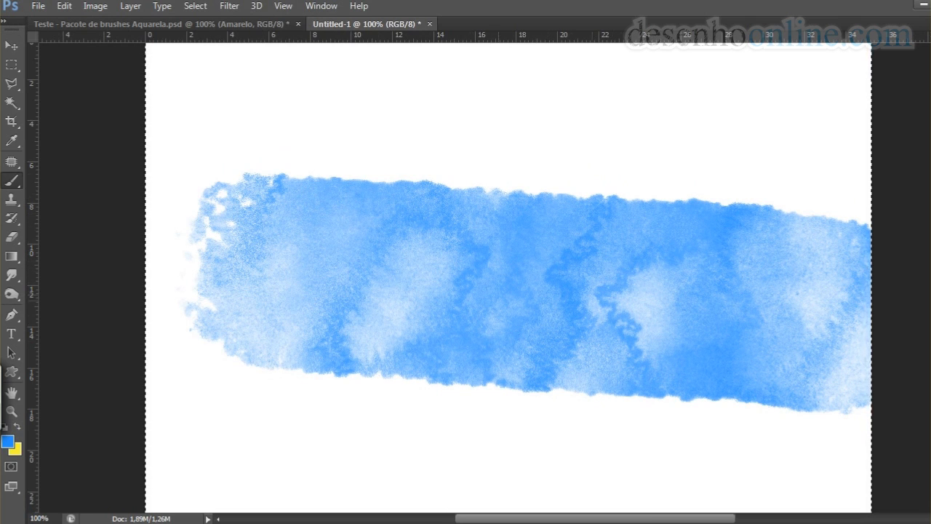
key("ctrl+z")
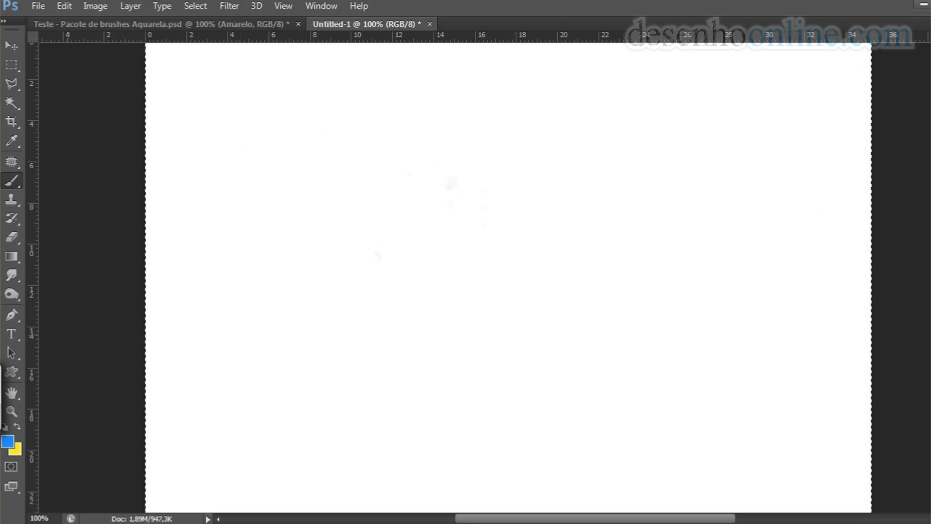
- Test the second 800 px brush with a broad horizontal blue stroke, and clear the canvas
right_click(415, 114)
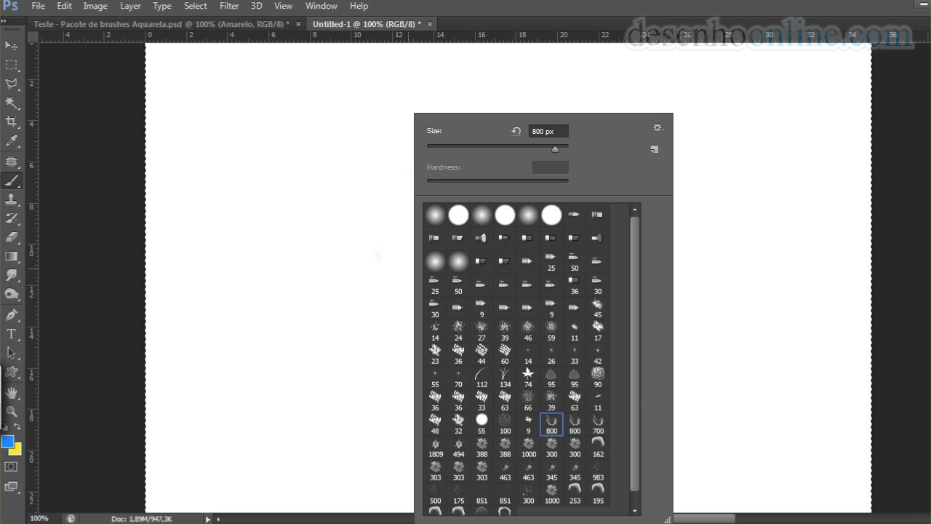
left_click(573, 423)
mouse_move(408, 248)
left_mouse_down()
mouse_move(753, 248)
mouse_move(342, 248)
left_mouse_up()
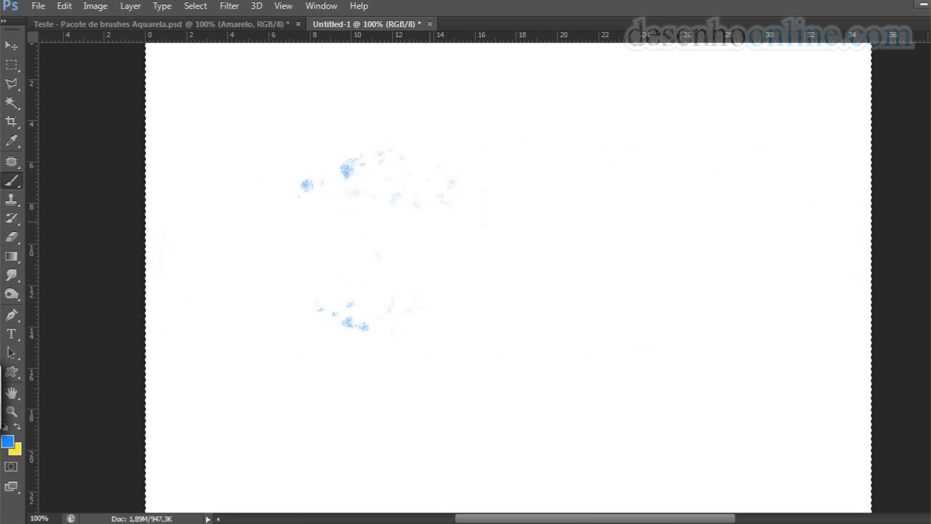
left_click_drag(306, 266, 756, 267)
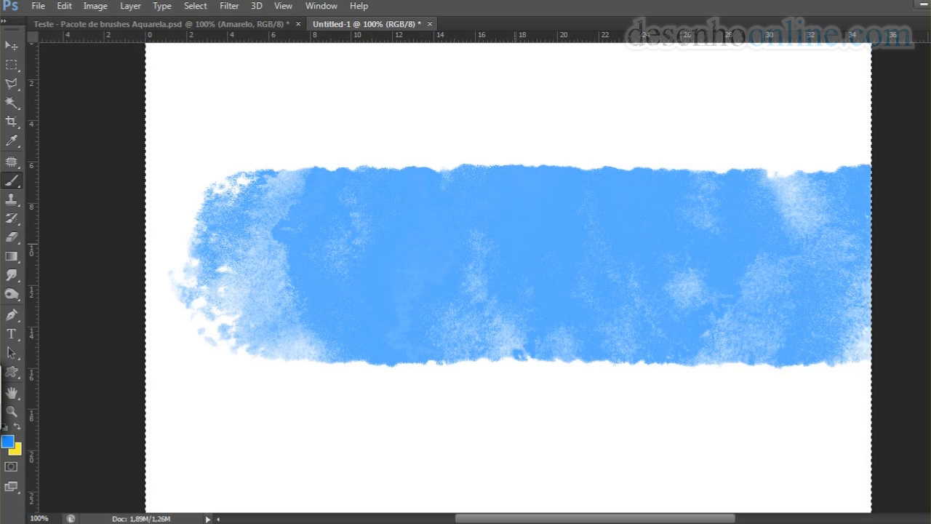
key("Delete")
- Test the 700 px "Mancha compacta 2 cores" brush with two overlapping horizontal strokes, and clear the canvas
right_click(506, 267)
left_click(694, 423)
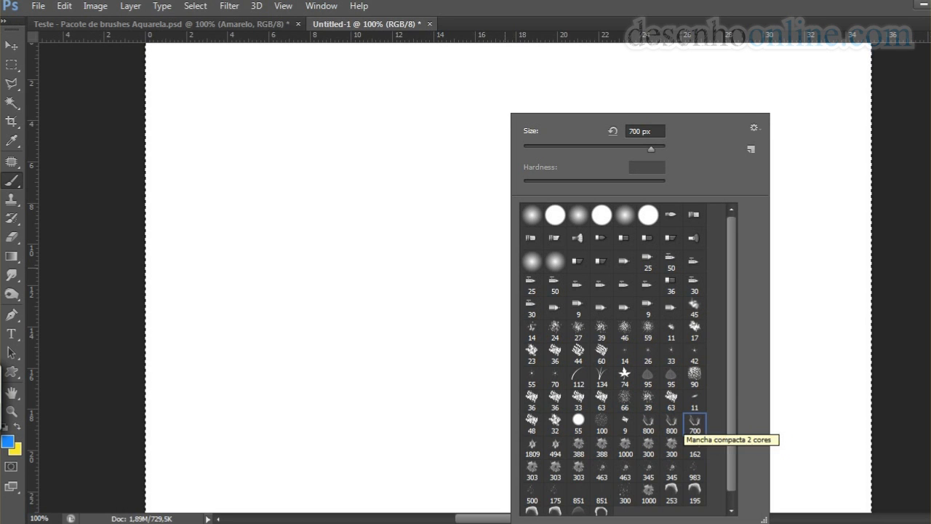
left_click_drag(311, 261, 716, 262)
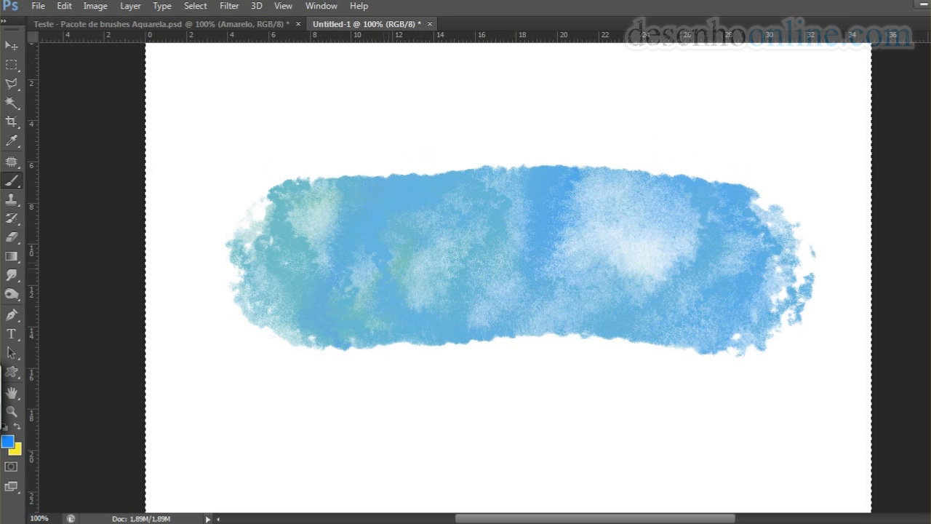
left_click_drag(343, 291, 784, 341)
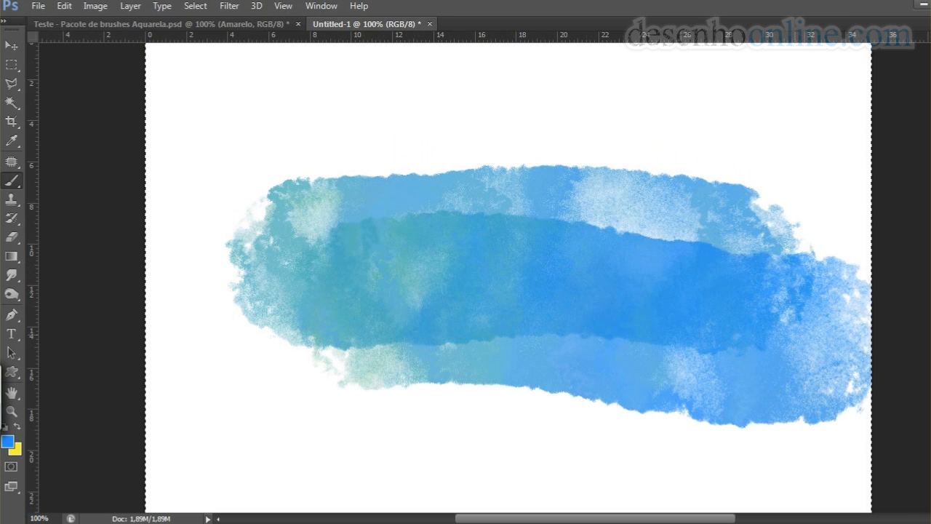
key("ctrl+z")
key("Delete")
- Choose the "Textura Linda do Pai 01" brush and reduce its size to 139 px
right_click(410, 251)
left_click_drag(358, 268, 362, 268)
right_click(444, 243)
left_click(470, 448)
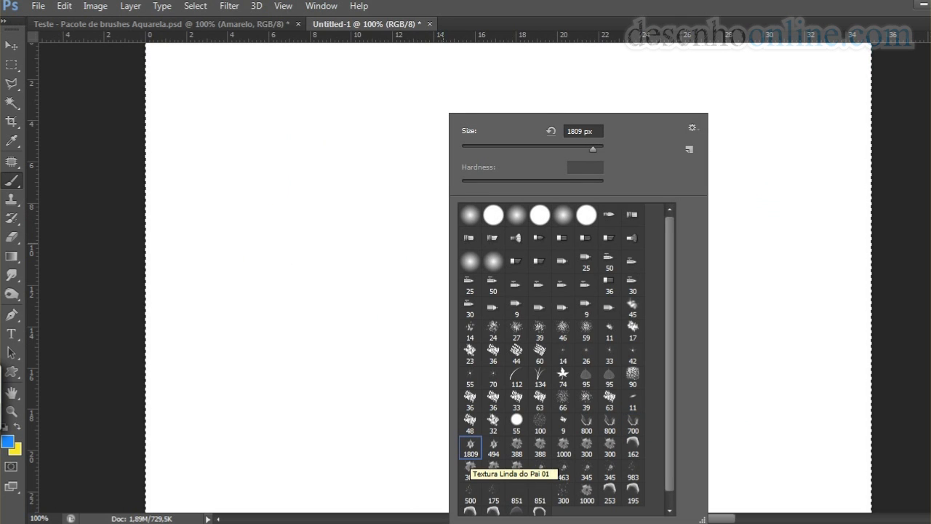
left_click(407, 259)
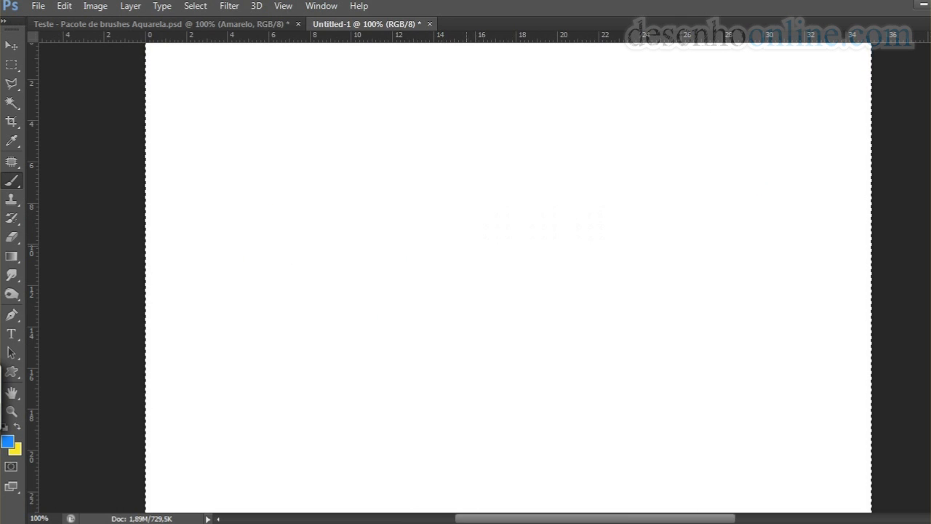
right_click(536, 113)
left_click(636, 149)
- Paint looping strokes and a straight line above them with the reduced texture brush, and undo them all
mouse_move(378, 215)
left_mouse_down()
mouse_move(649, 256)
mouse_move(363, 183)
mouse_move(371, 298)
mouse_move(465, 331)
mouse_move(632, 329)
mouse_move(684, 342)
mouse_move(295, 276)
left_mouse_up()
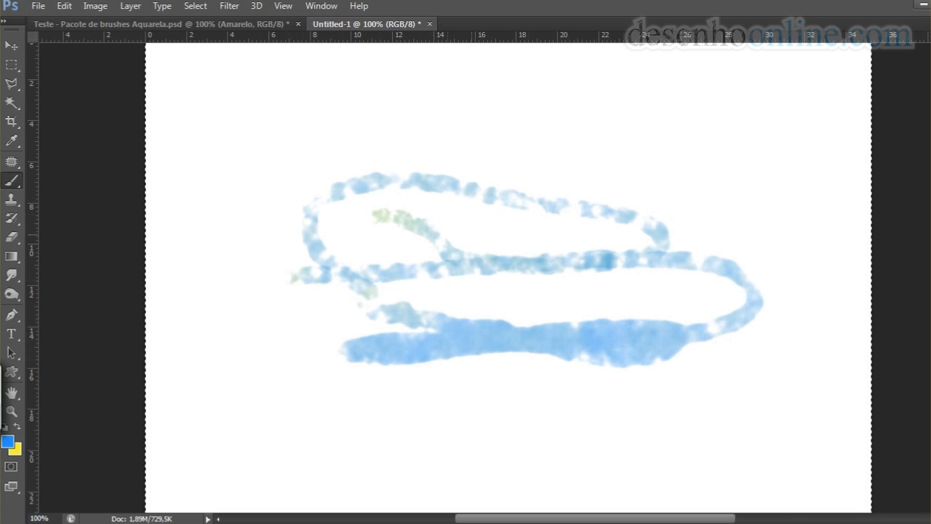
left_click_drag(255, 159, 768, 183)
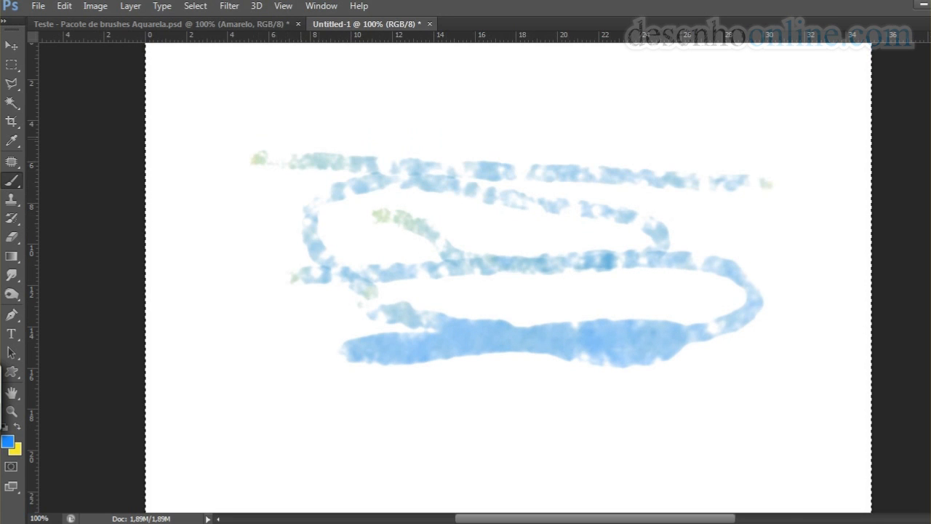
key("ctrl+alt+z")
key("ctrl+alt+z")
key("ctrl+alt+z")
- Test the 494 px "Splash Aguado" brush by covering most of the canvas in overlapping strokes, and undo them
right_click(436, 267)
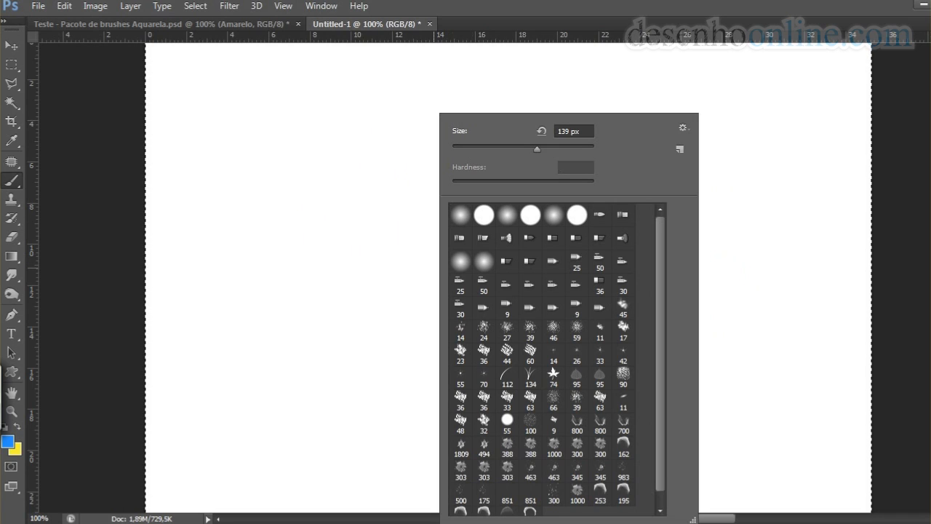
left_click(484, 447)
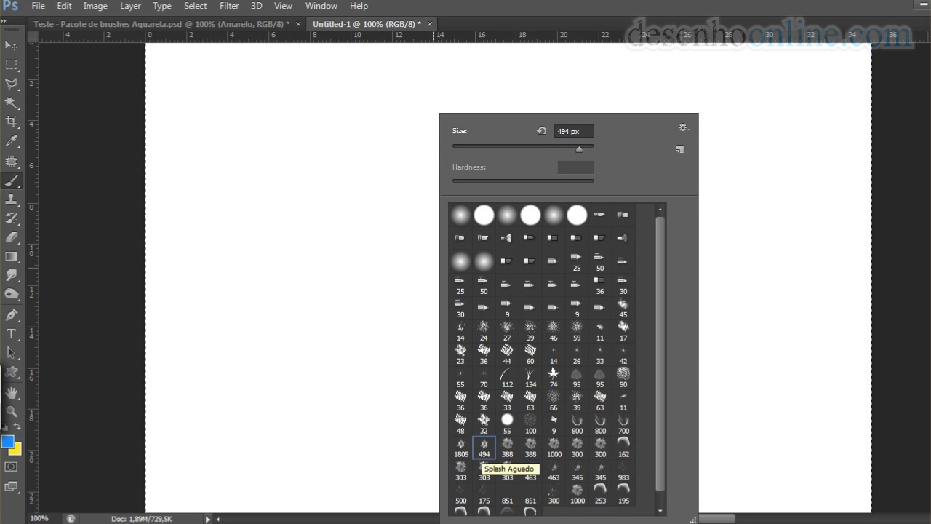
mouse_move(319, 246)
left_mouse_down()
mouse_move(397, 251)
mouse_move(531, 236)
mouse_move(659, 246)
mouse_move(720, 208)
mouse_move(509, 138)
mouse_move(342, 142)
mouse_move(240, 240)
mouse_move(342, 386)
mouse_move(757, 385)
left_mouse_up()
mouse_move(667, 339)
left_mouse_down()
mouse_move(328, 273)
mouse_move(288, 297)
mouse_move(781, 255)
mouse_move(436, 236)
mouse_move(371, 255)
mouse_move(458, 288)
left_mouse_up()
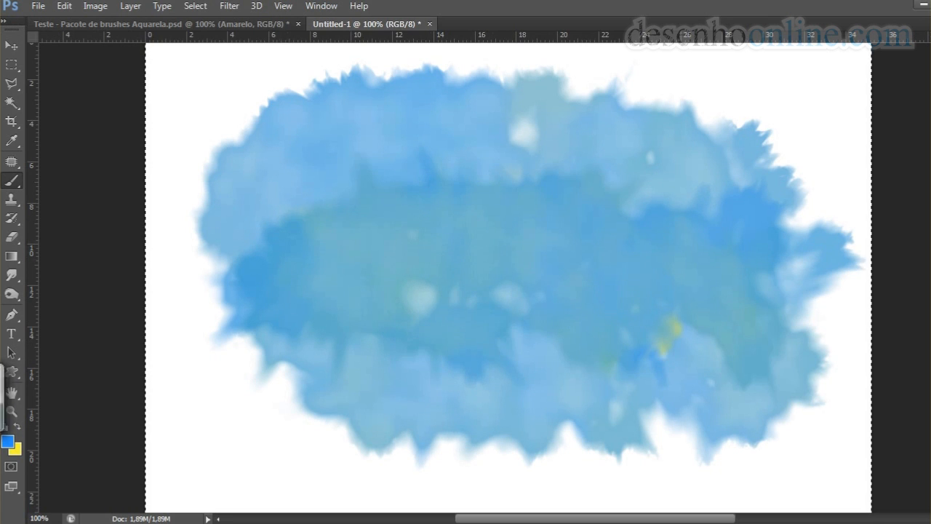
key("ctrl+alt+z")
key("ctrl+alt+z")
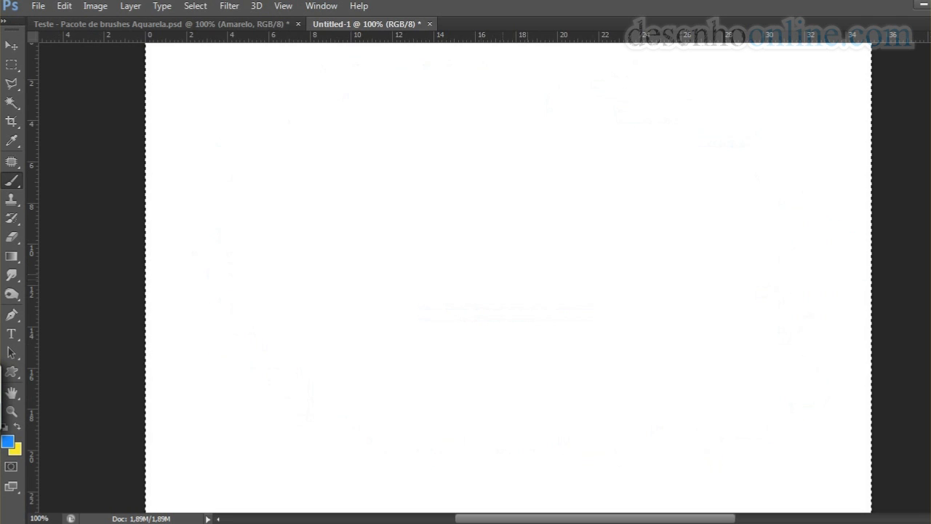
- Paint a blue band with the first 388 px splash brush and add short strokes and single dabs around it
right_click(479, 291)
left_click(548, 448)
left_click_drag(358, 249, 687, 241)
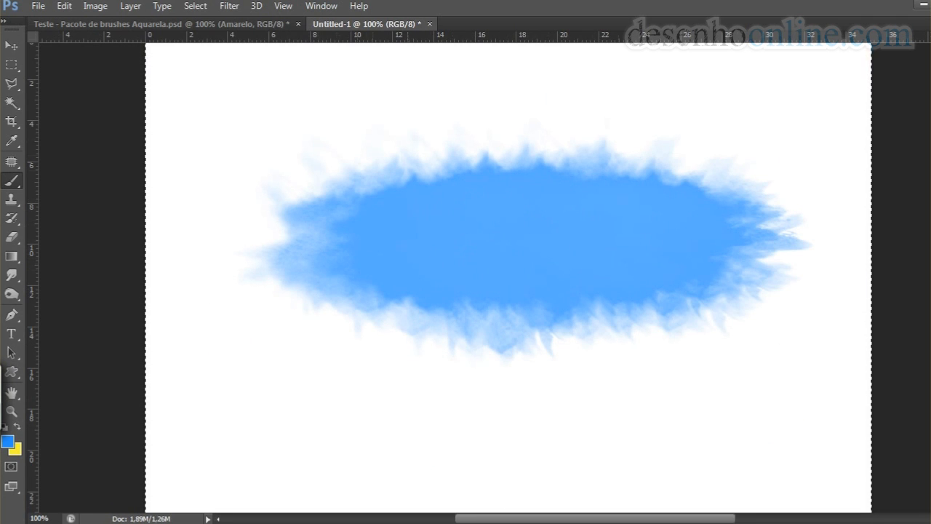
left_click_drag(344, 342, 302, 375)
left_click(658, 402)
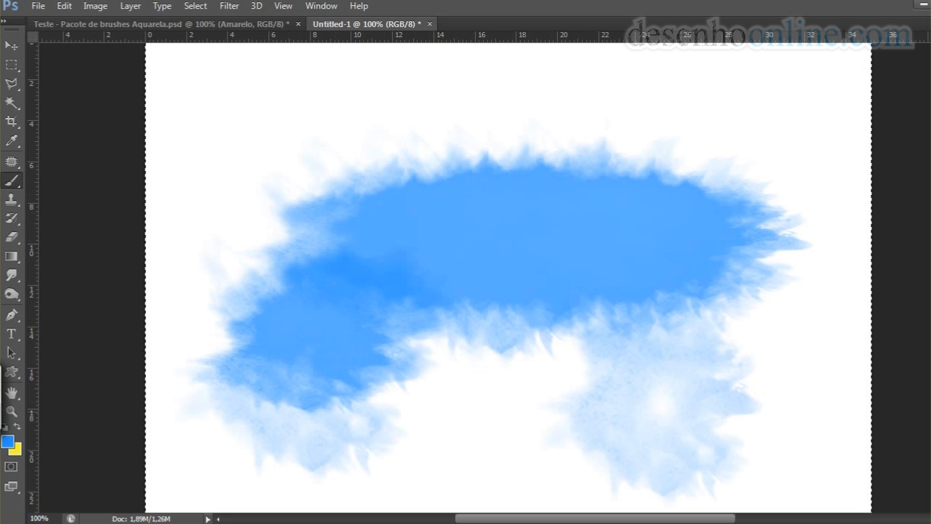
left_click_drag(657, 403, 661, 393)
left_click(293, 108)
left_click_drag(474, 115, 535, 106)
left_click(764, 144)
left_click(738, 164)
left_click(350, 182)
- Undo all the strokes and dabs made with the first 388 px splash brush
key("ctrl+alt+z")
key("ctrl+alt+z")
key("ctrl+alt+z")
key("ctrl+alt+z")
key("ctrl+alt+z")
key("ctrl+alt+z")
key("ctrl+alt+z")
key("ctrl+alt+z")
key("ctrl+alt+z")
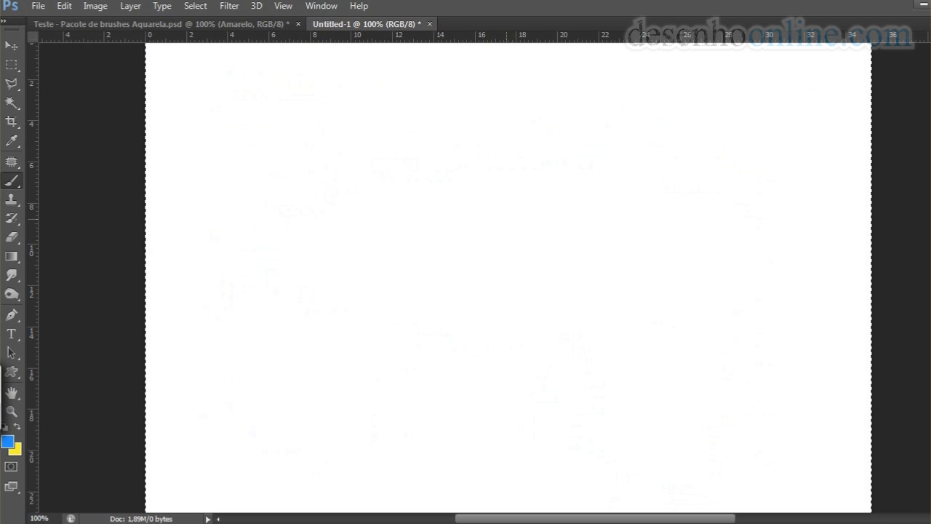
- Test the second 388 px splash brush with two strokes near the middle of the canvas, and undo them
right_click(615, 249)
left_click(711, 447)
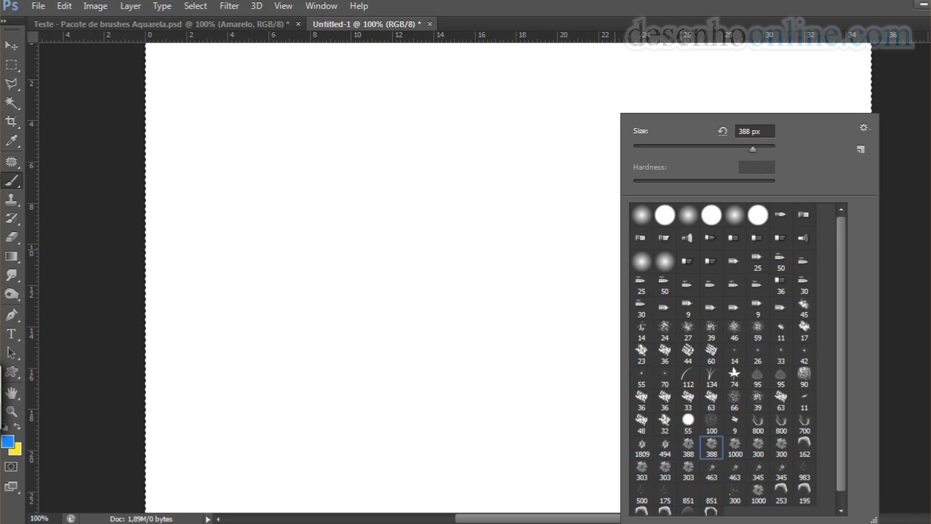
mouse_move(368, 237)
left_mouse_down()
mouse_move(465, 338)
mouse_move(364, 175)
mouse_move(520, 196)
left_mouse_up()
mouse_move(564, 280)
left_mouse_down()
mouse_move(698, 237)
mouse_move(633, 178)
mouse_move(495, 138)
mouse_move(291, 149)
mouse_move(586, 400)
left_mouse_up()
key("ctrl+z")
key("ctrl+alt+z")
- Test the 1000 px "Splash bem manchado" brush with large overlapping blue-green stains, and undo them all
right_click(486, 113)
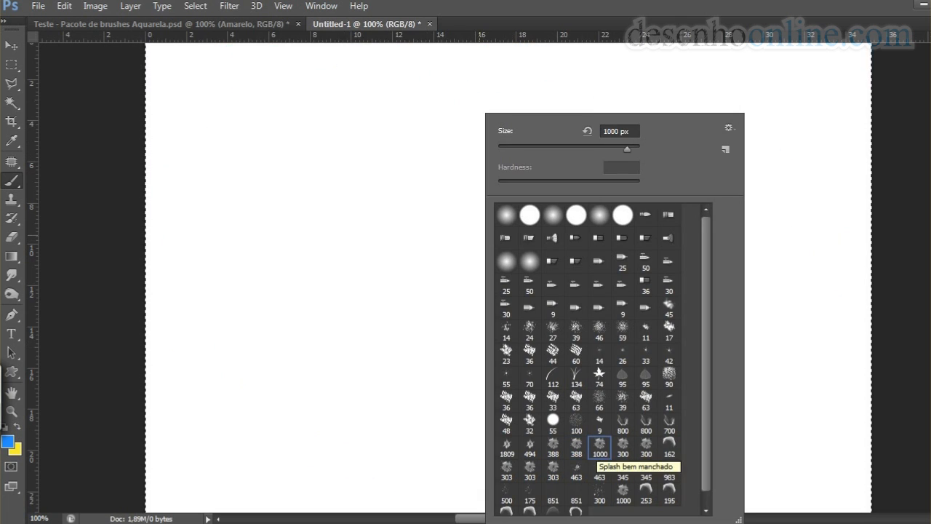
key("Return")
left_click_drag(509, 208, 622, 270)
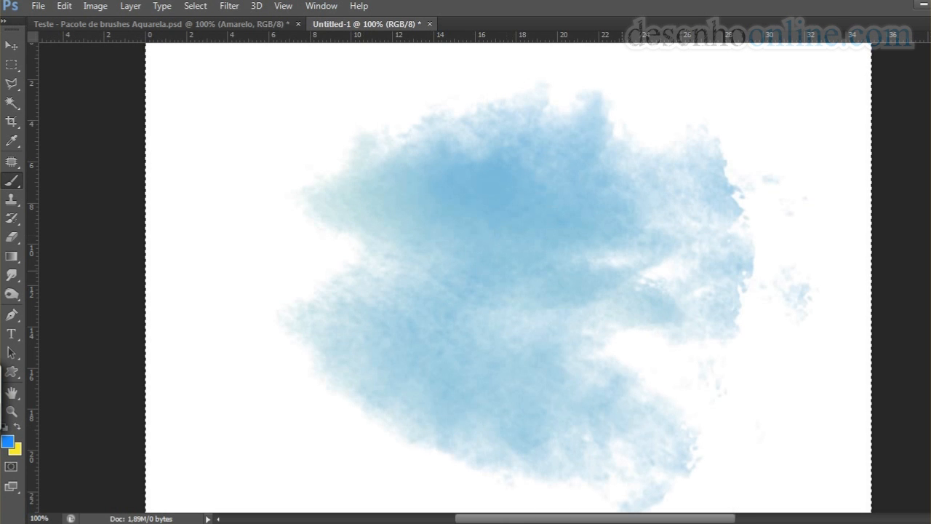
mouse_move(549, 267)
left_mouse_down()
mouse_move(416, 264)
mouse_move(618, 272)
mouse_move(422, 260)
mouse_move(592, 233)
left_mouse_up()
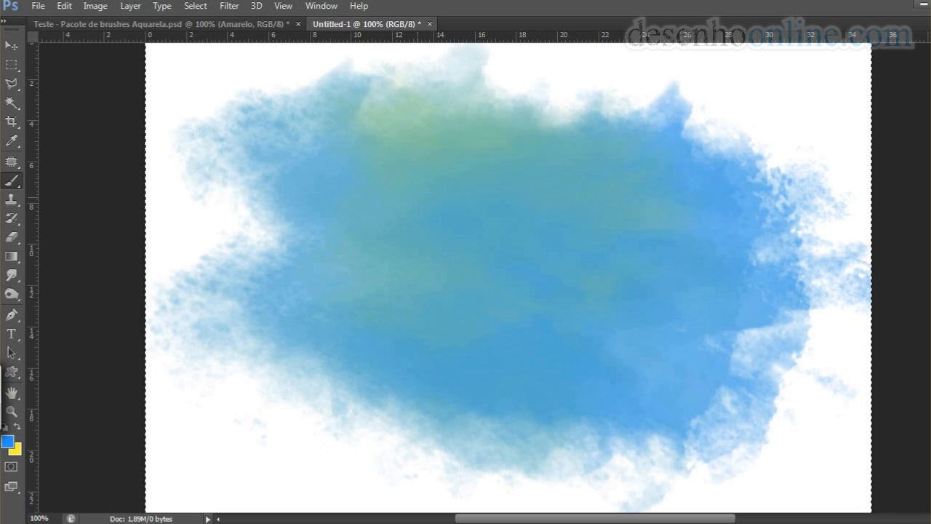
key("ctrl+alt+z")
key("ctrl+alt+z")
key("ctrl+alt+z")
key("ctrl+alt+z")
key("ctrl+alt+z")
- Paint a large blue stain with layered overlapping strokes using the first 300 px splash brush
right_click(413, 227)
left_click(555, 447)
mouse_move(353, 300)
left_mouse_down()
mouse_move(589, 254)
mouse_move(328, 283)
mouse_move(728, 276)
mouse_move(364, 189)
mouse_move(596, 393)
mouse_move(633, 190)
left_mouse_up()
left_click_drag(608, 265, 632, 276)
mouse_move(298, 168)
left_mouse_down()
mouse_move(500, 265)
mouse_move(444, 312)
mouse_move(451, 304)
left_mouse_up()
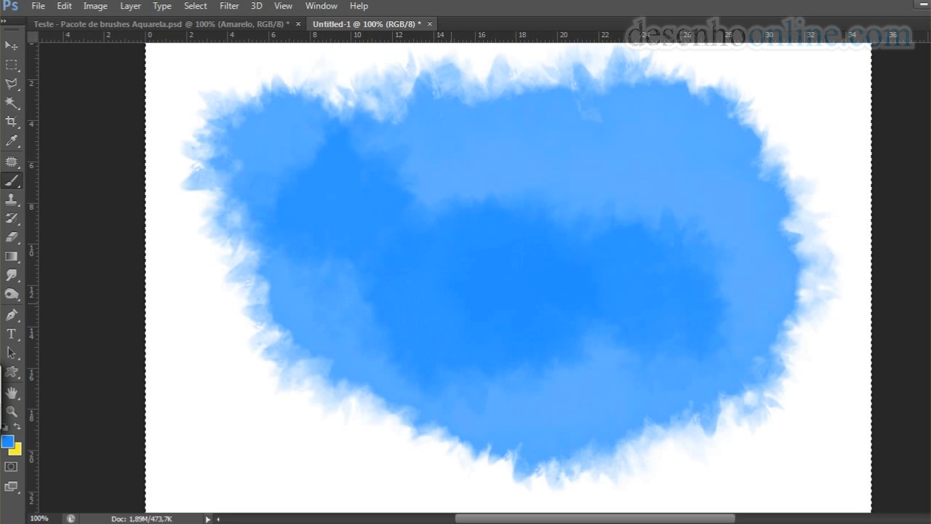
- Undo the layered strokes made with the first 300 px splash brush
key("ctrl+alt+z")
key("ctrl+alt+z")
key("ctrl+alt+z")
key("ctrl+alt+z")
key("ctrl+alt+z")
key("ctrl+alt+z")
key("ctrl+alt+z")
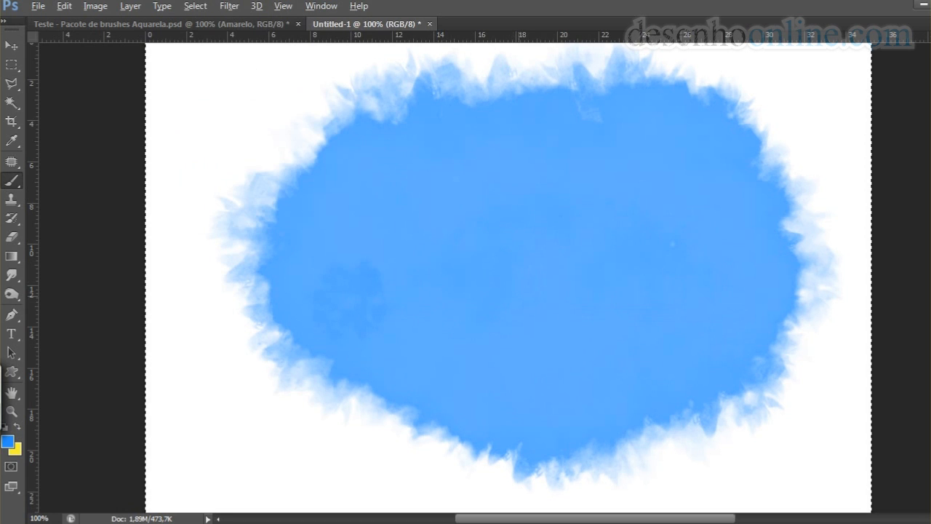
- Choose the second 300 px splash brush and paint a large blue stain with overlapping darker patches
right_click(532, 112)
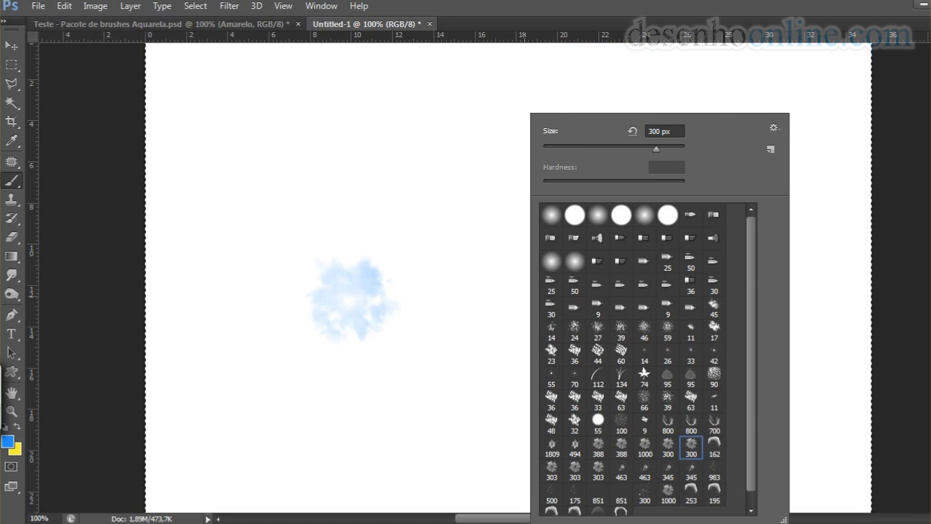
mouse_move(437, 237)
left_mouse_down()
mouse_move(546, 247)
mouse_move(376, 175)
mouse_move(717, 189)
mouse_move(640, 371)
mouse_move(393, 422)
mouse_move(419, 357)
left_mouse_up()
mouse_move(368, 305)
left_mouse_down()
mouse_move(650, 167)
mouse_move(480, 320)
mouse_move(342, 251)
mouse_move(451, 87)
mouse_move(465, 80)
left_mouse_up()
key("ctrl+z")
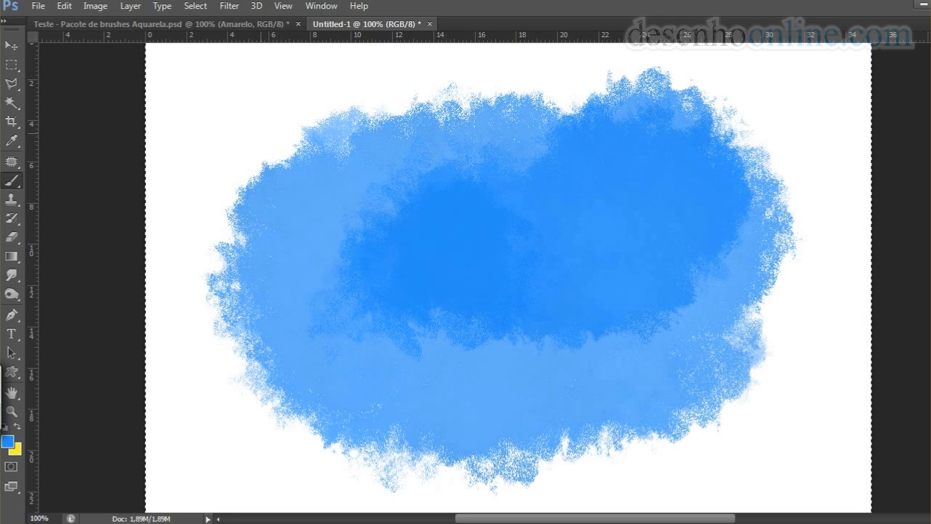
- Sample white from the canvas, clear the blue stain, and choose the 162 px "Borda Pigmento 2 cores Aguado" brush
left_click(286, 138, "alt")
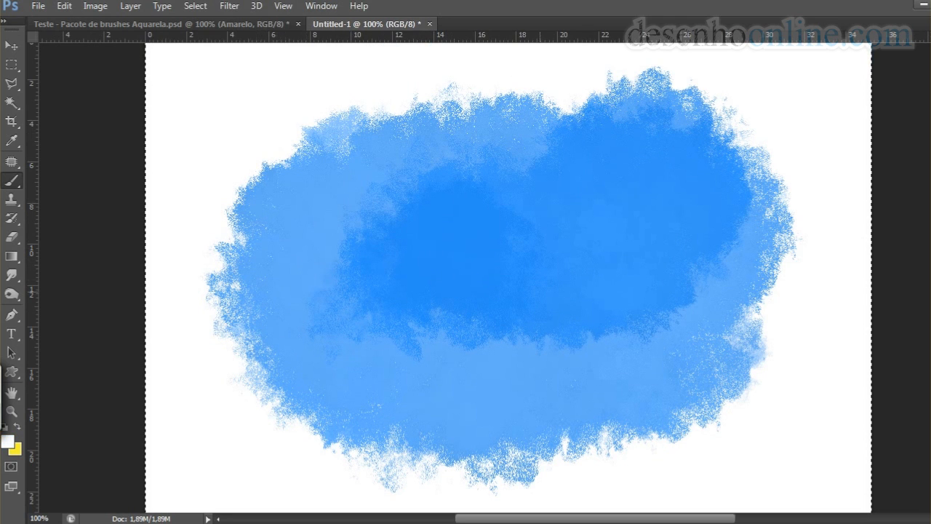
key("Delete")
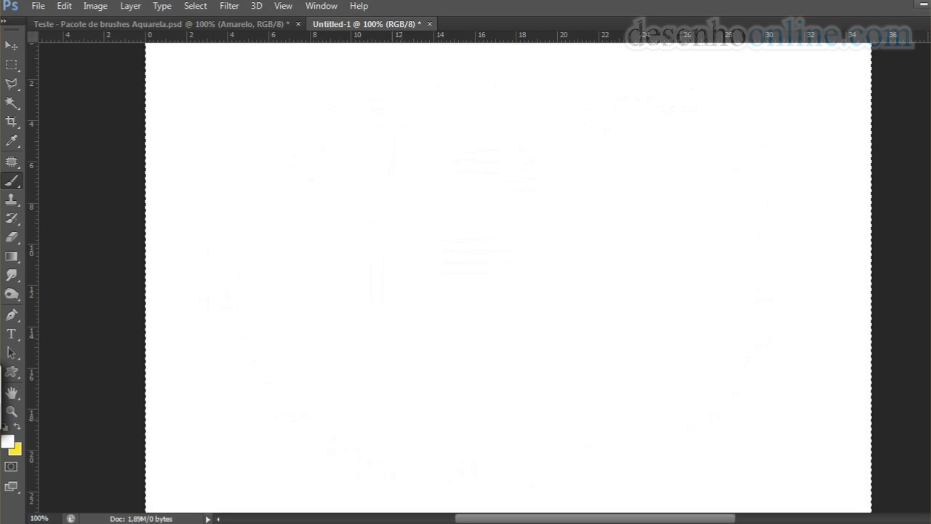
right_click(448, 113)
left_click(631, 447)
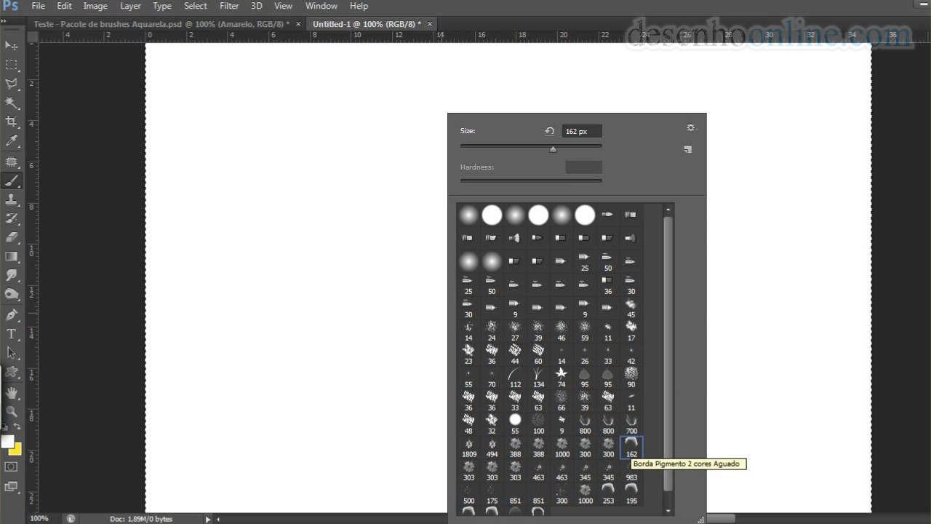
- Paint five small pale yellow test dabs across the upper half of the canvas
mouse_move(358, 237)
left_mouse_down()
mouse_move(383, 234)
mouse_move(401, 250)
left_mouse_up()
left_click_drag(554, 249, 588, 251)
left_click_drag(665, 240, 672, 245)
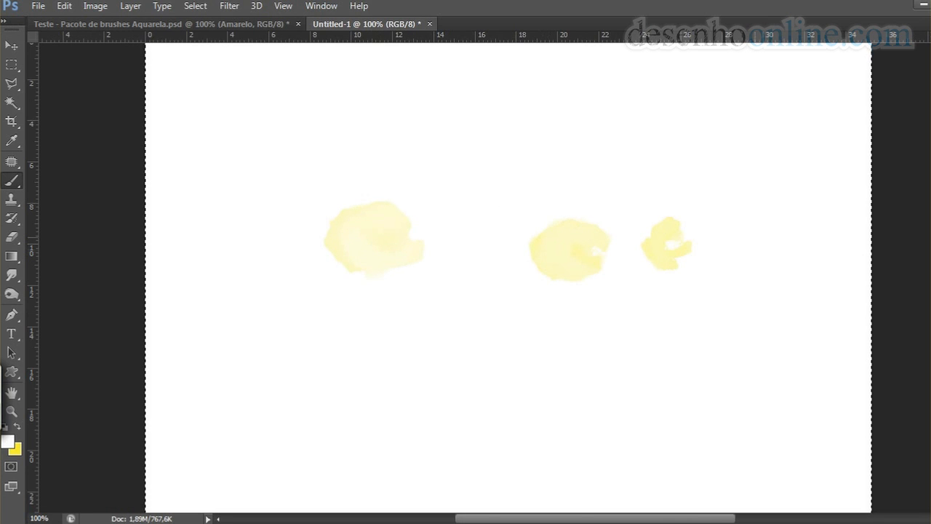
left_click_drag(750, 179, 699, 172)
left_click_drag(577, 176, 538, 178)
- Set the foreground color to a bright blue-violet
left_click(2, 397)
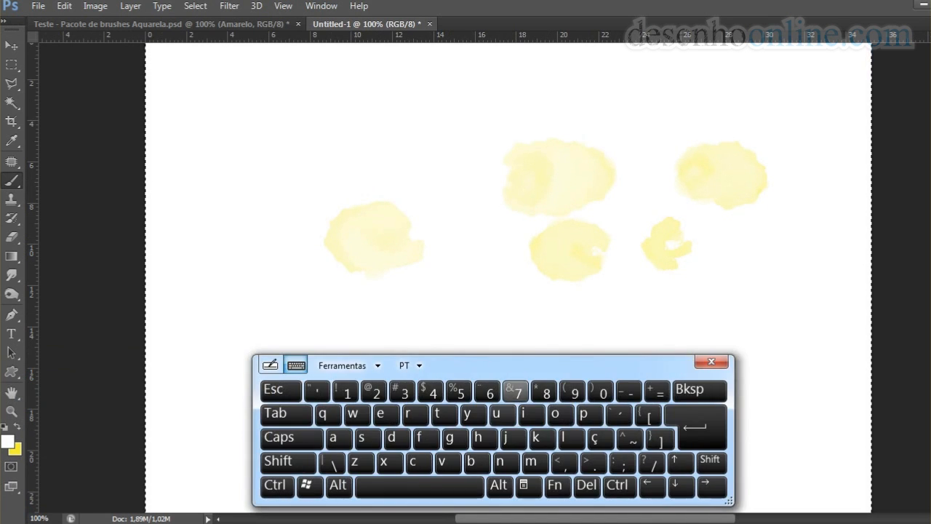
left_click(8, 442)
left_click(659, 275)
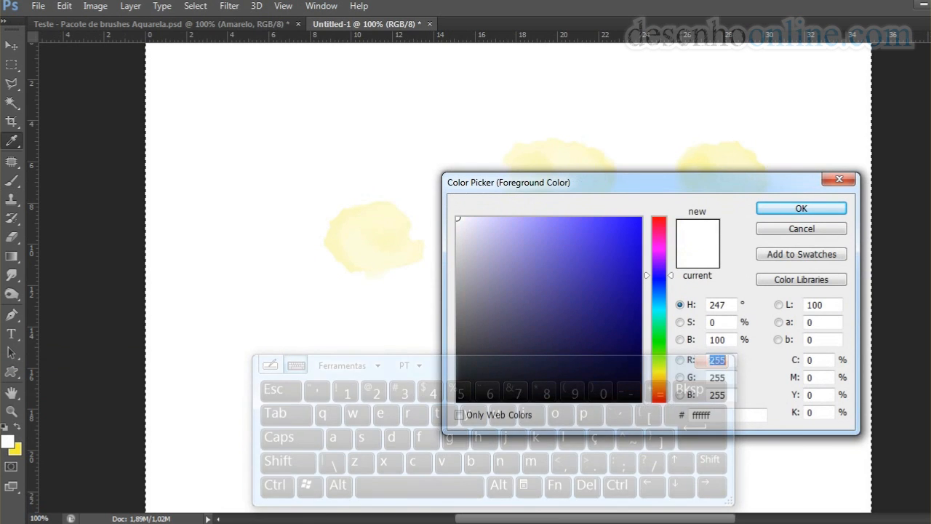
left_click(609, 217)
left_click(801, 208)
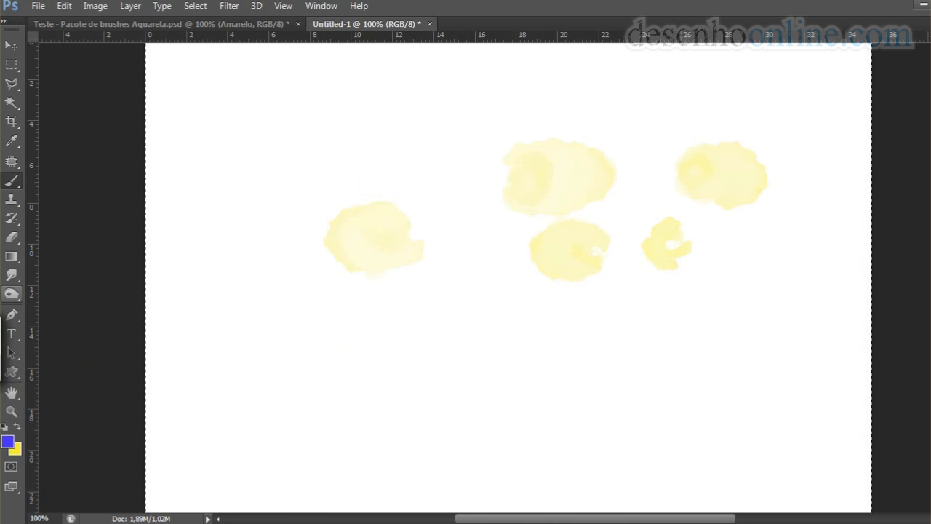
- Paint a few small dabs and a large blue-violet stain over the yellow dabs
left_click(318, 238)
left_click(335, 305)
left_click(380, 317)
left_click(426, 318)
mouse_move(514, 331)
left_mouse_down()
mouse_move(280, 328)
mouse_move(574, 316)
mouse_move(454, 312)
mouse_move(360, 237)
mouse_move(378, 178)
mouse_move(456, 160)
mouse_move(336, 164)
mouse_move(327, 236)
mouse_move(655, 240)
mouse_move(687, 295)
mouse_move(654, 346)
left_mouse_up()
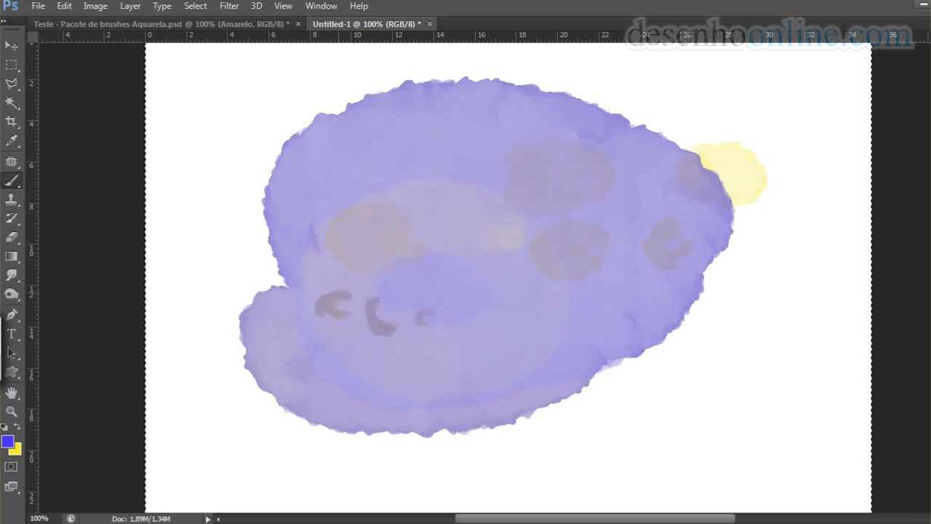
- Undo all the yellow and blue-violet strokes until the canvas is blank
key("ctrl+z")
key("ctrl+alt+z")
key("ctrl+alt+z")
key("ctrl+alt+z")
key("ctrl+alt+z")
key("ctrl+alt+z")
key("ctrl+alt+z")
key("ctrl+alt+z")
key("ctrl+alt+z")
- Test the first 303 px brush with broad strokes across the canvas, and undo them
right_click(548, 242)
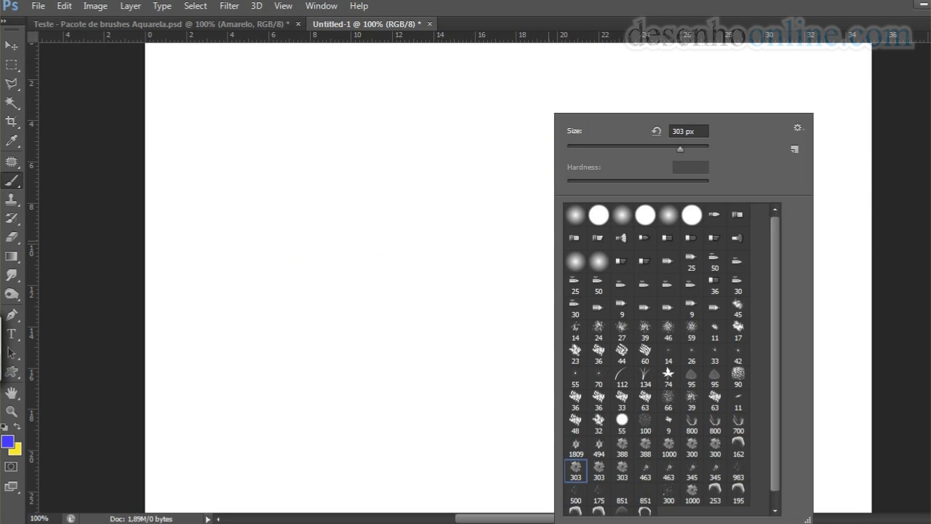
left_click(576, 471)
mouse_move(397, 251)
left_mouse_down()
mouse_move(298, 320)
mouse_move(618, 353)
left_mouse_up()
mouse_move(791, 270)
left_mouse_down()
mouse_move(470, 275)
mouse_move(779, 323)
mouse_move(368, 234)
mouse_move(746, 187)
mouse_move(327, 175)
mouse_move(684, 110)
mouse_move(473, 116)
mouse_move(247, 350)
left_mouse_up()
key("ctrl+z")
- Test the second 303 px brush, "MANCHA COR VIVA", with a stroke on the canvas, and undo it
right_click(486, 191)
left_click(532, 470)
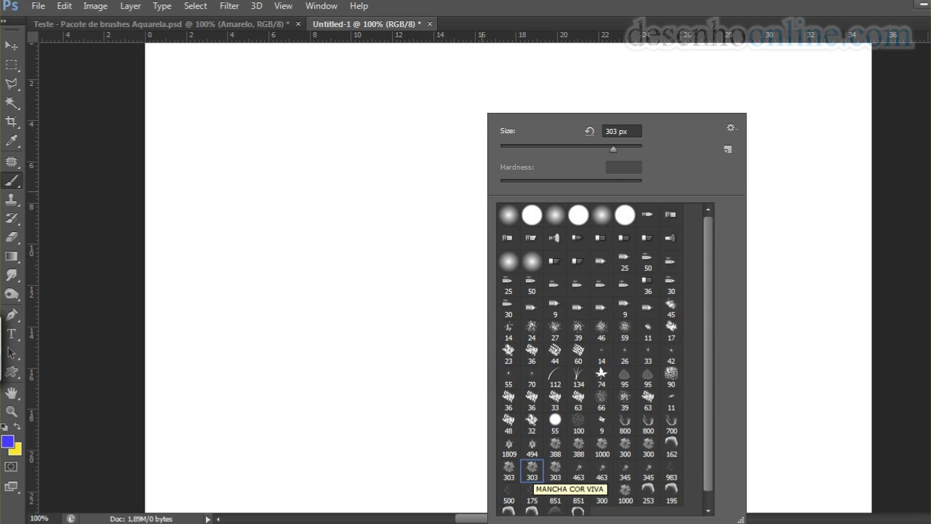
mouse_move(367, 251)
left_mouse_down()
mouse_move(589, 247)
mouse_move(524, 215)
mouse_move(312, 196)
mouse_move(727, 145)
mouse_move(305, 306)
mouse_move(800, 305)
mouse_move(393, 342)
left_mouse_up()
key("ctrl+z")
- Choose the third 303 px brush and paint a test stroke with it
right_click(382, 112)
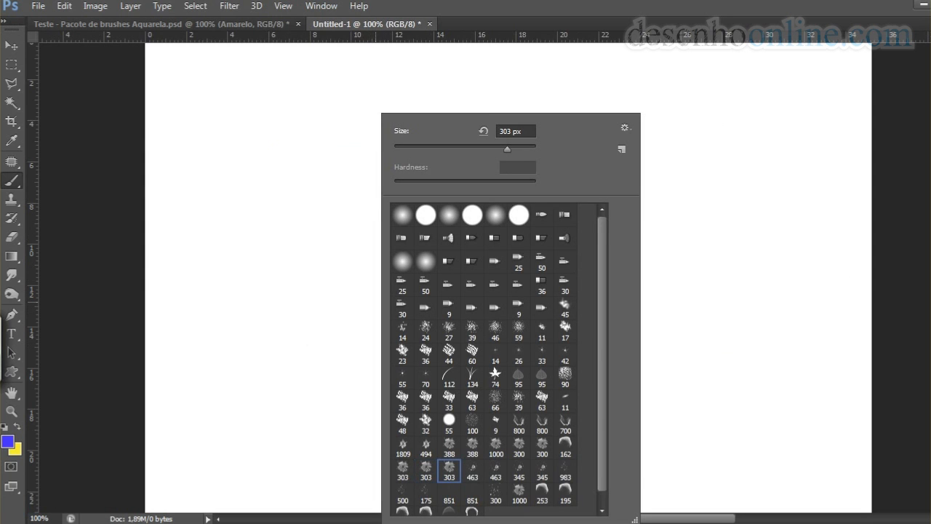
key("Return")
mouse_move(378, 255)
left_mouse_down()
mouse_move(449, 214)
mouse_move(741, 204)
mouse_move(291, 364)
mouse_move(800, 408)
mouse_move(727, 146)
mouse_move(567, 430)
mouse_move(669, 298)
mouse_move(538, 167)
mouse_move(655, 437)
mouse_move(451, 291)
mouse_move(509, 327)
mouse_move(364, 306)
left_mouse_up()
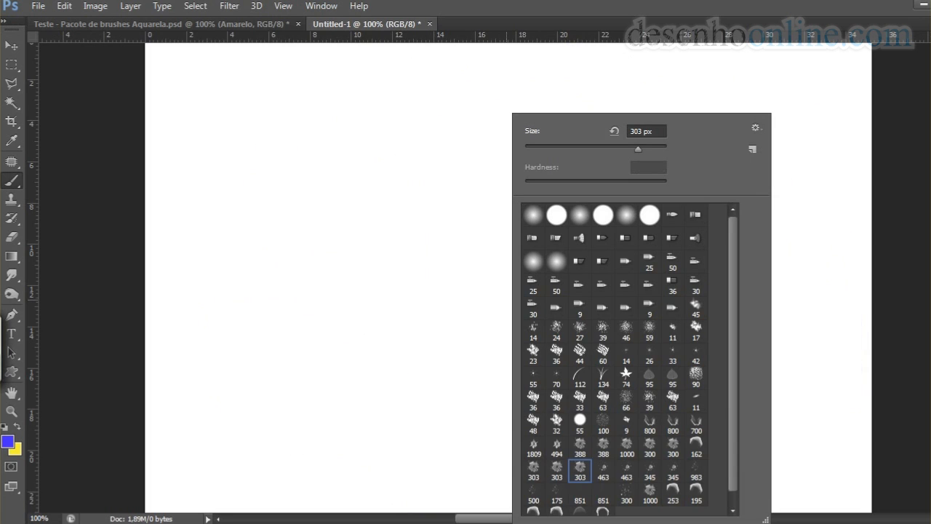
- Try the next splatter brushes with pale violet splashes, and switch to another splatter brush
right_click(514, 114)
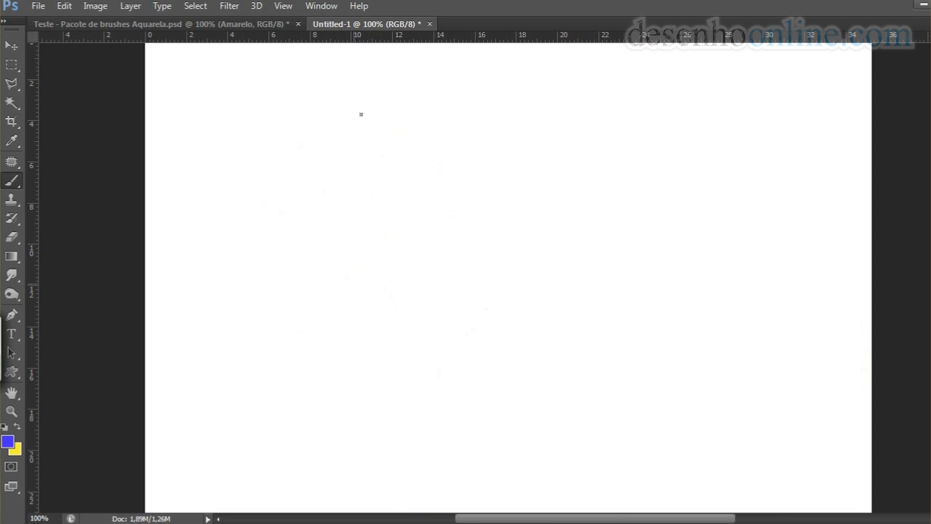
right_click(361, 114)
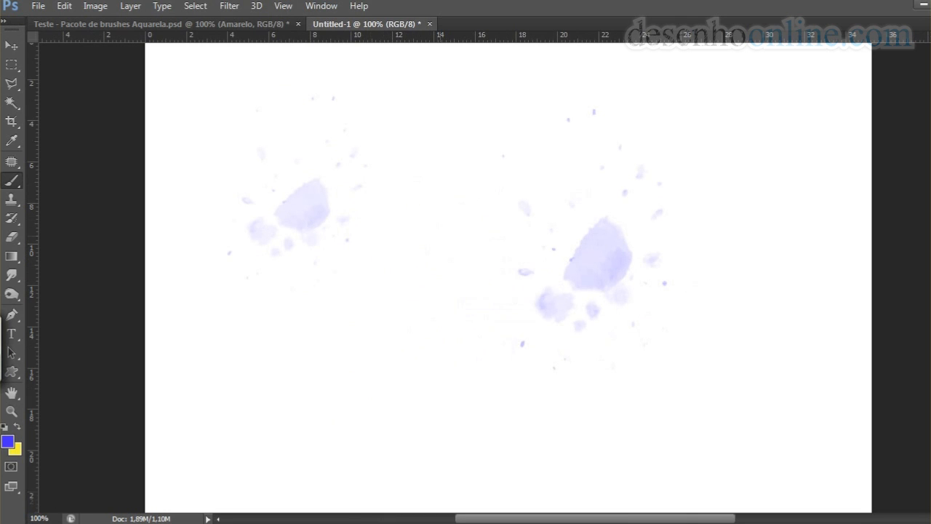
right_click(433, 116)
left_click(560, 473)
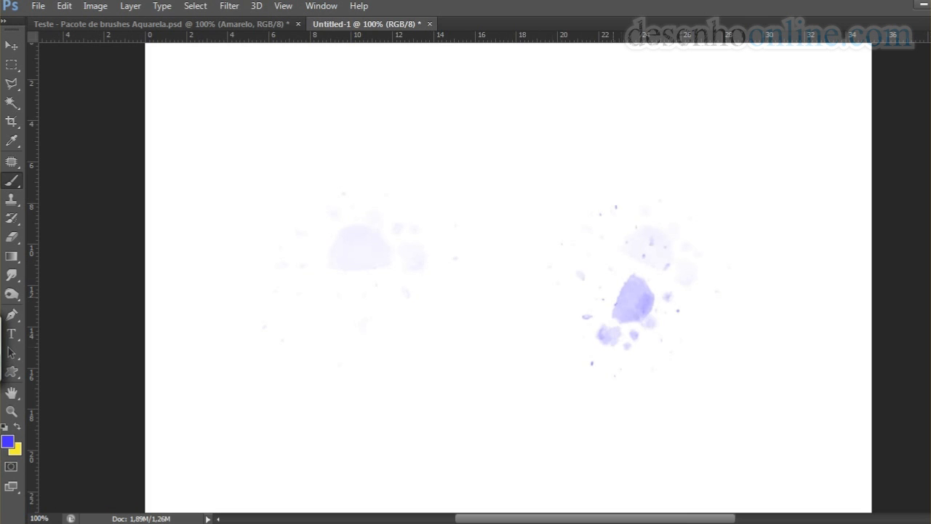
- Stamp overlapping violet splatters of varied sizes all over the canvas
left_click(546, 356)
left_click(556, 287)
left_click(731, 236)
left_click(365, 333)
left_click(340, 152)
left_click(228, 312)
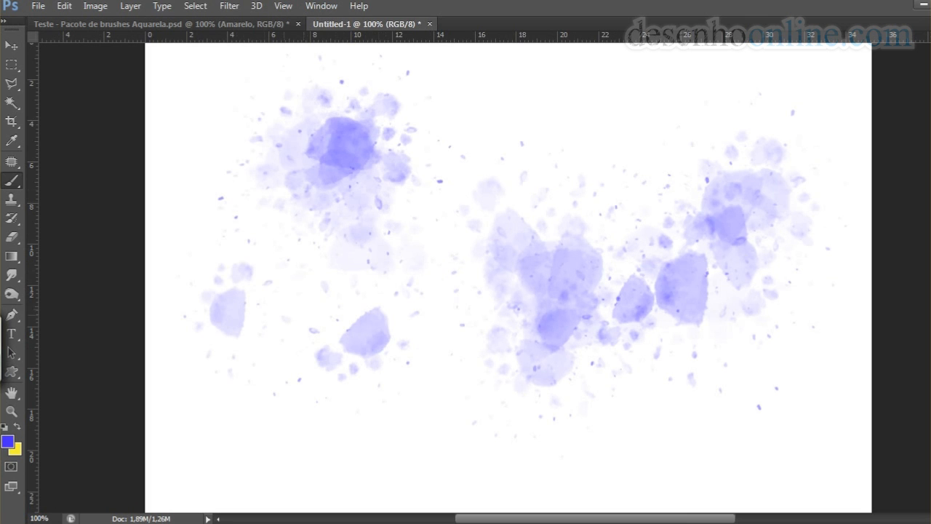
left_click(478, 355)
left_click(267, 422)
left_click(372, 391)
left_click(661, 408)
left_click(653, 375)
left_click(582, 271)
left_click(465, 131)
- Undo all the scattered violet splatters until the canvas is blank
key("ctrl+alt+z")
key("ctrl+alt+z")
key("ctrl+alt+z")
key("ctrl+alt+z")
key("ctrl+alt+z")
key("ctrl+alt+z")
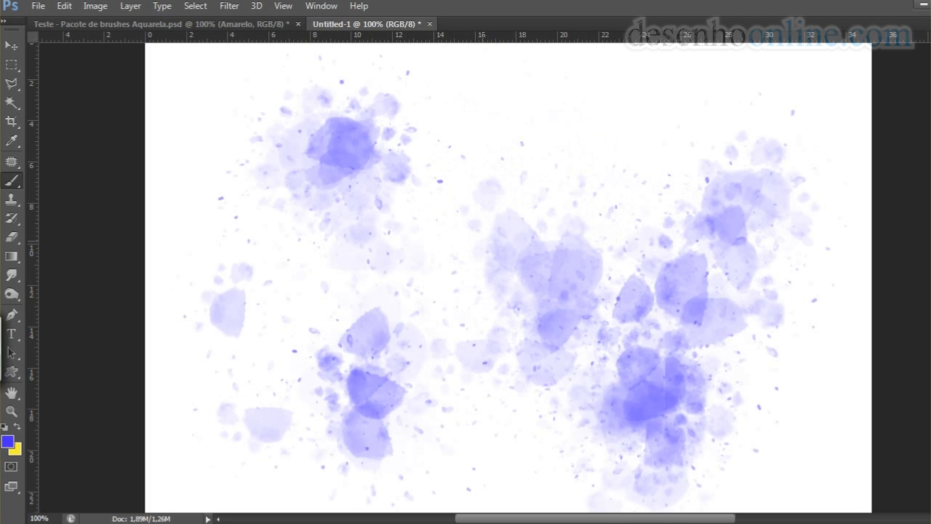
key("ctrl+alt+z")
key("ctrl+alt+z")
key("ctrl+alt+z")
key("ctrl+alt+z")
key("ctrl+alt+z")
key("ctrl+alt+z")
key("ctrl+alt+z")
key("ctrl+alt+z")
- Choose the second 345 px splatter brush, stamp violet splatters around the canvas, and undo them
right_click(486, 220)
left_click(646, 471)
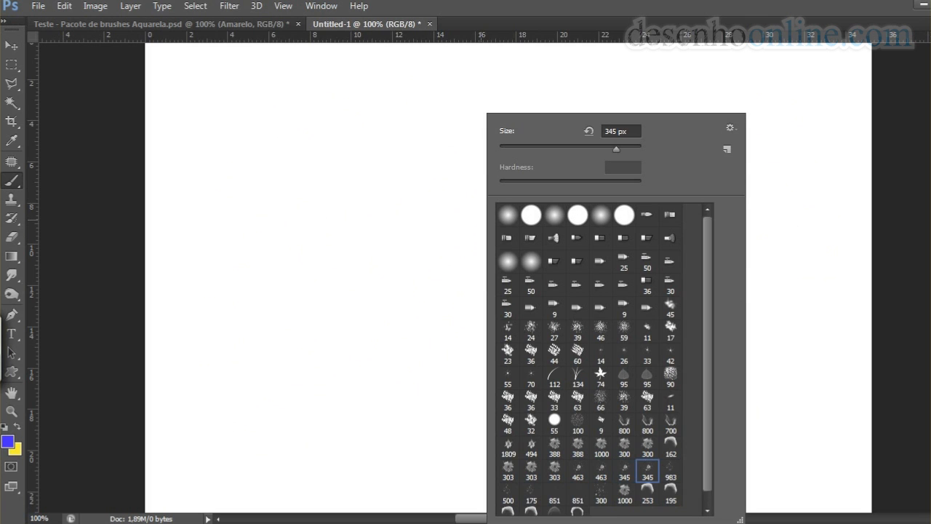
left_click(364, 253)
left_click(716, 247)
left_click(590, 353)
left_click(426, 371)
left_click(465, 329)
left_click(525, 263)
left_click(575, 227)
key("ctrl+alt+z")
key("ctrl+alt+z")
key("ctrl+alt+z")
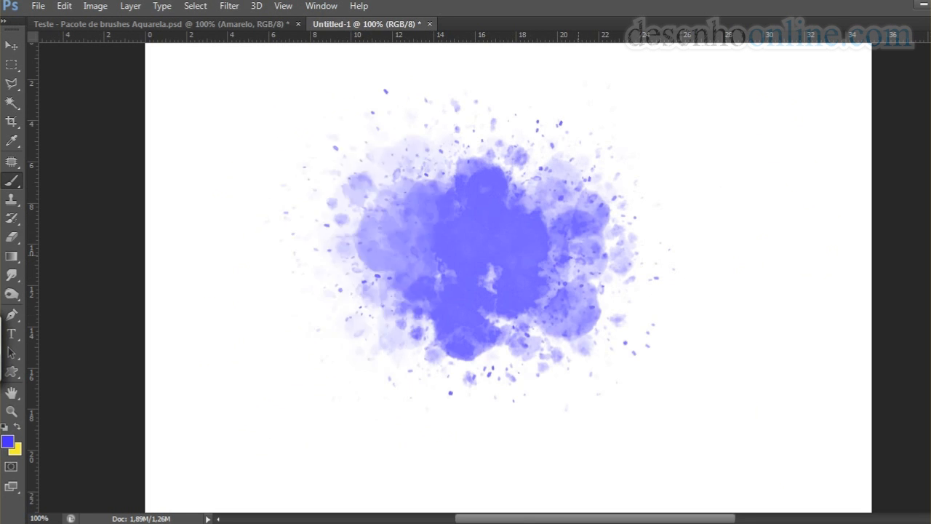
- Add more splatters with the second 345 px brush around the dense violet stain, and undo everything
left_click(317, 245)
left_click(442, 327)
left_click(615, 327)
left_click(723, 317)
key("ctrl+alt+z")
key("ctrl+alt+z")
key("ctrl+alt+z")
key("ctrl+alt+z")
key("ctrl+alt+z")
key("ctrl+alt+z")
key("ctrl+alt+z")
key("ctrl+alt+z")
- Test the 983 px droplet brush with a single stamp, and undo it
right_click(559, 278)
left_click(749, 473)
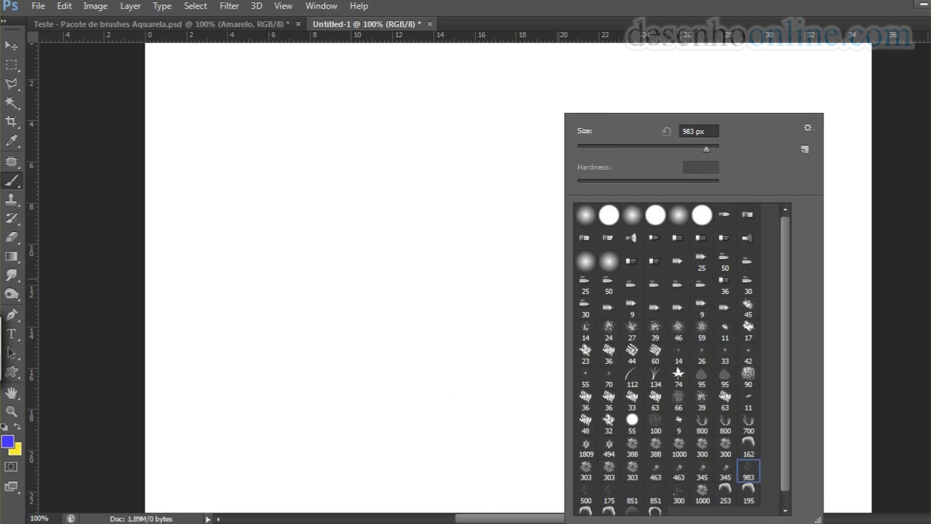
left_click(356, 232)
key("ctrl+alt+z")
- Test the 500 px droplet brush with a wide spray of violet drops, and undo it
right_click(612, 291)
left_click(636, 496)
left_click(425, 195)
left_click_drag(426, 195, 498, 313)
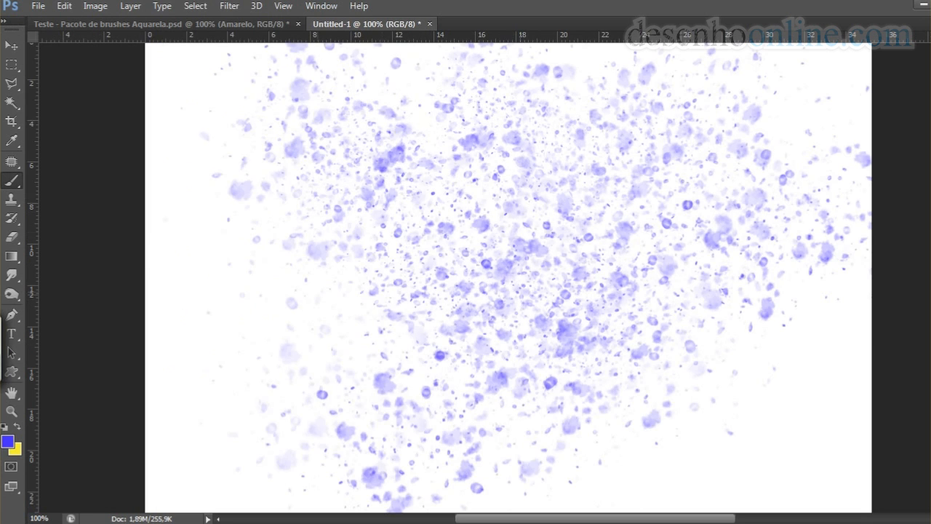
key("ctrl+z")
- Test the 175 px droplet brush with a band of fine violet specks, and undo it
right_click(447, 291)
left_click(497, 495)
mouse_move(291, 237)
left_mouse_down()
mouse_move(367, 253)
mouse_move(688, 232)
mouse_move(276, 167)
left_mouse_up()
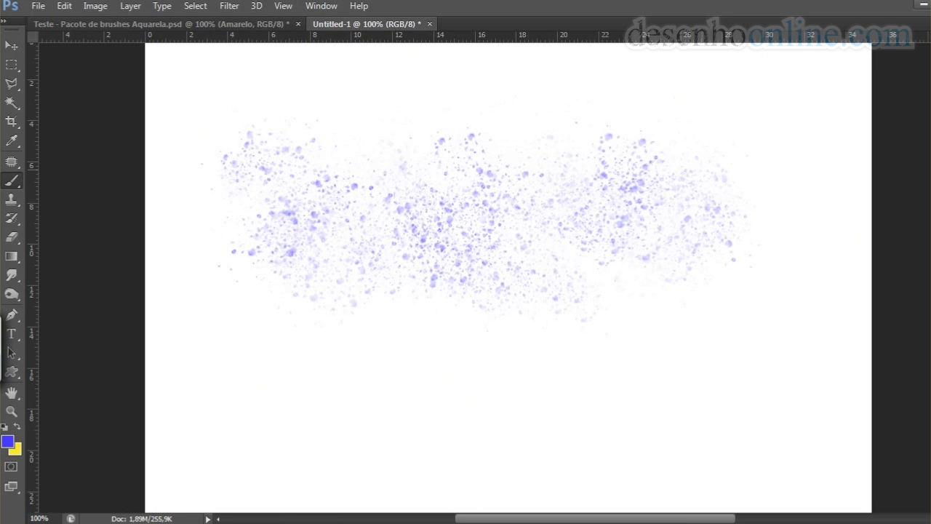
key("ctrl+z")
- Test the first 851 px brush with a stamp and a stroke, and undo them
right_click(476, 231)
left_click(550, 494)
left_click(313, 282)
left_click_drag(473, 295, 626, 335)
key("ctrl+z")
key("ctrl+z")
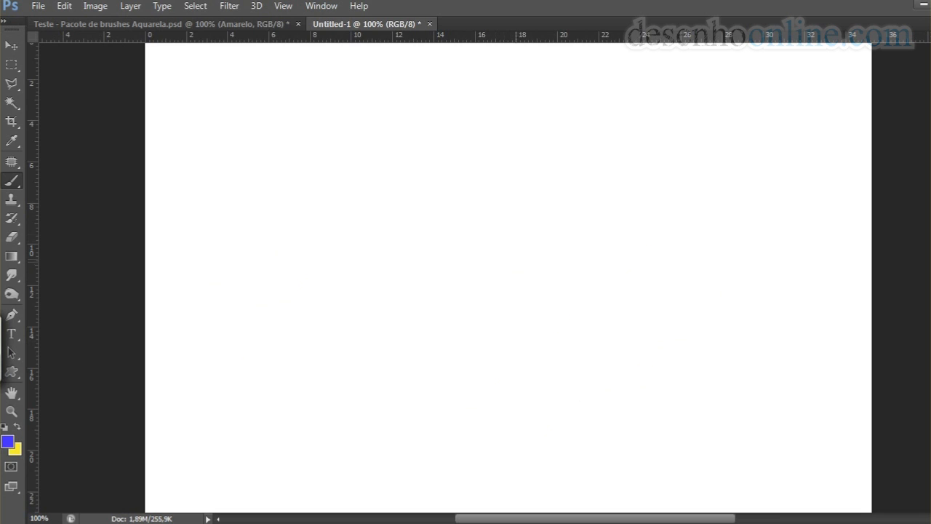
- Test the second 851 px brush by stamping sparse droplets near the canvas center, and undo them
right_click(521, 113)
left_click(612, 495)
left_click(461, 263)
left_click(429, 282)
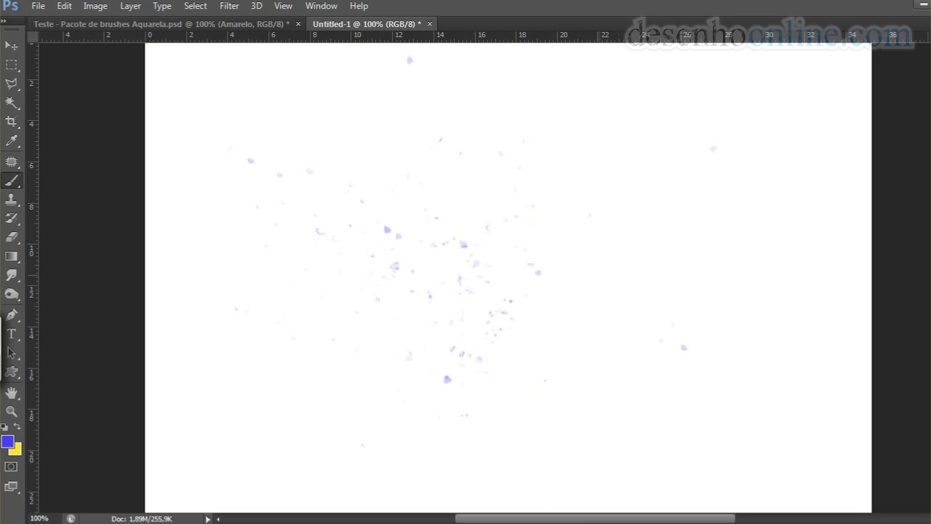
key("ctrl+z")
- Choose the 300 px "RESPINGUINHOS DISPERSOS 3" brush and stamp eight small droplet clusters around the canvas
right_click(571, 272)
left_click(686, 495)
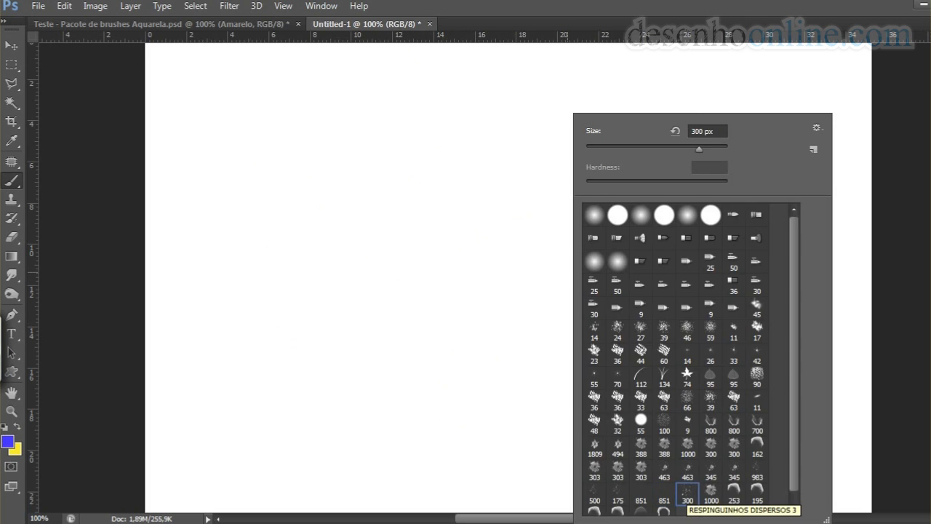
left_click(422, 262)
left_click(671, 228)
left_click(731, 287)
left_click(625, 343)
left_click(542, 359)
left_click(516, 353)
left_click(565, 207)
left_click(304, 216)
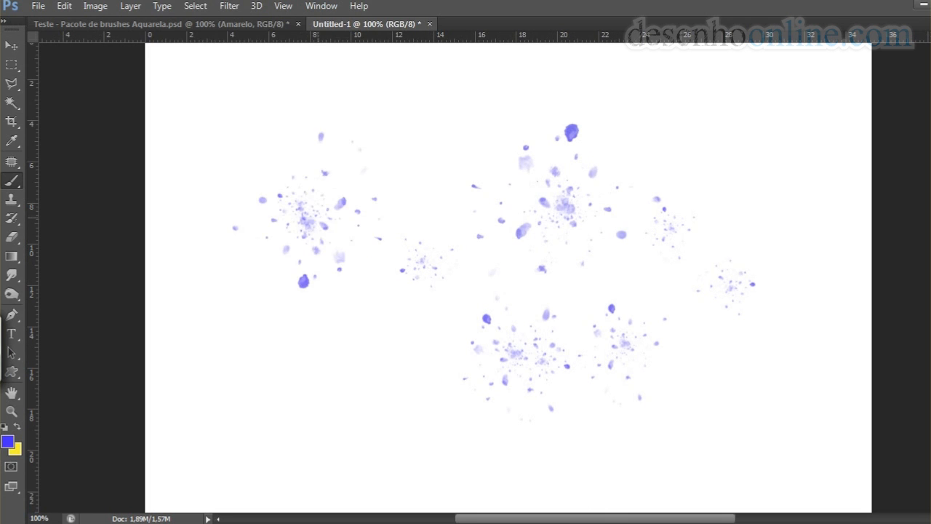
- Undo all the droplet clusters made with the "RESPINGUINHOS DISPERSOS 3" brush
key("ctrl+alt+z")
key("ctrl+alt+z")
key("ctrl+alt+z")
key("ctrl+alt+z")
key("ctrl+alt+z")
key("ctrl+alt+z")
key("ctrl+alt+z")
key("ctrl+alt+z")
- Test the 1000 px "EXTRA BORDA" brush with overlapping horizontal and vertical violet strokes, and undo them all
right_click(731, 313)
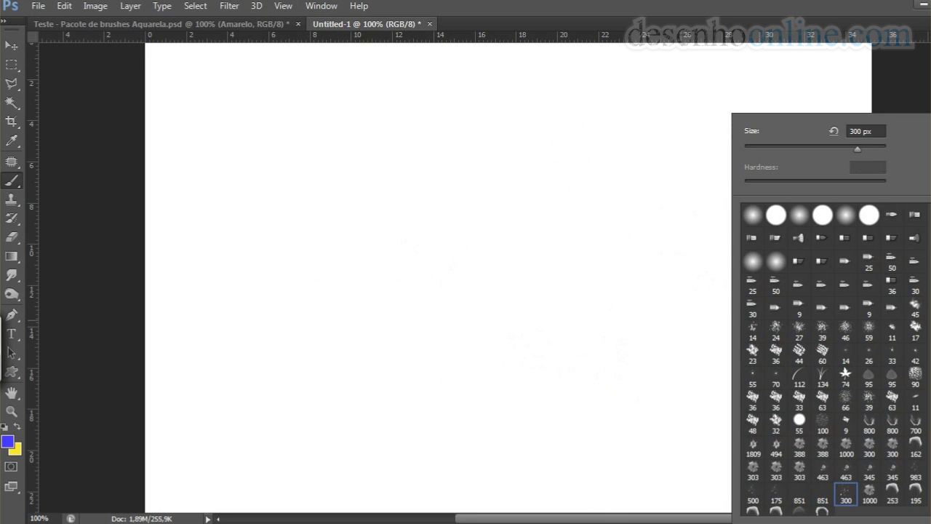
left_click(870, 495)
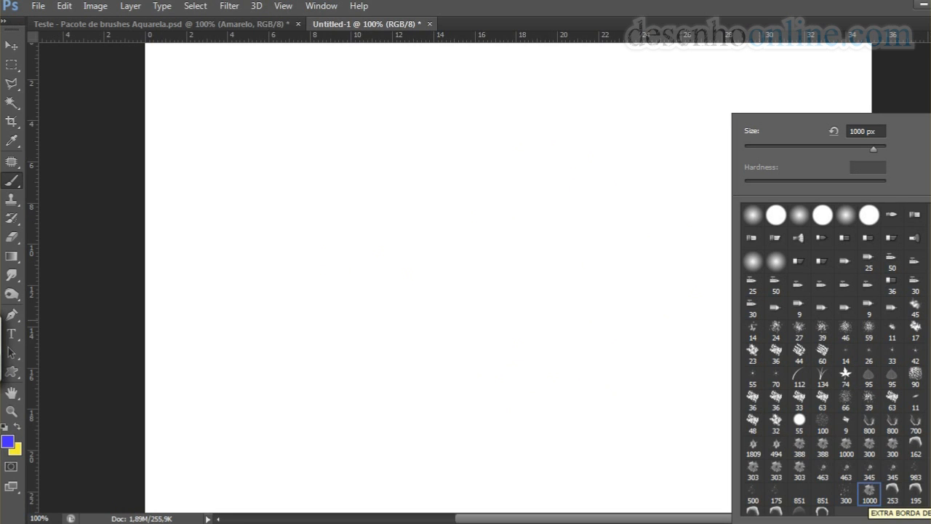
left_click(553, 280)
left_click_drag(615, 275, 657, 269)
left_click_drag(386, 206, 678, 196)
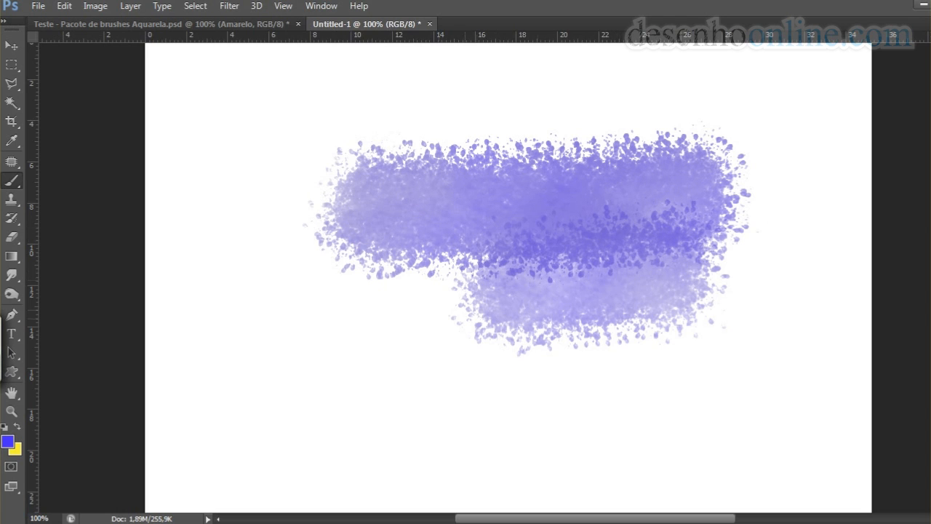
left_click_drag(545, 269, 529, 355)
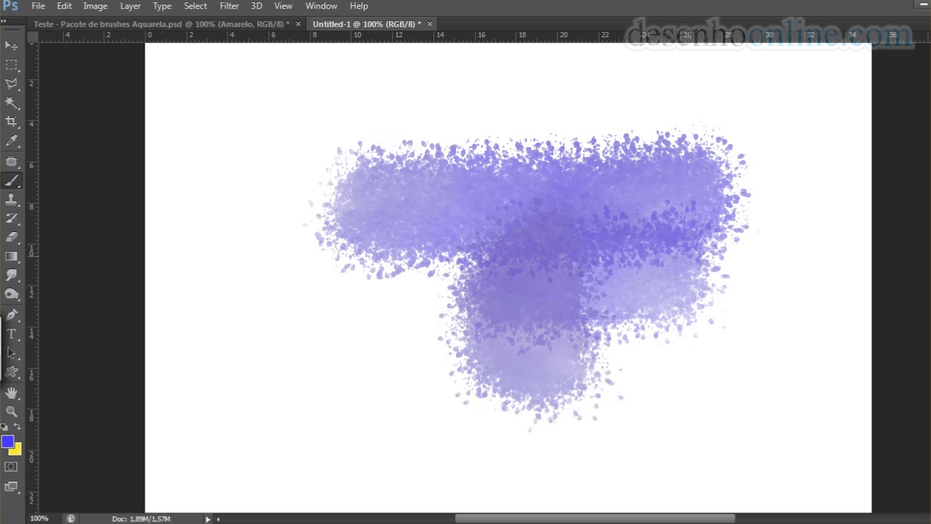
key("ctrl+z")
key("ctrl+alt+z")
key("ctrl+alt+z")
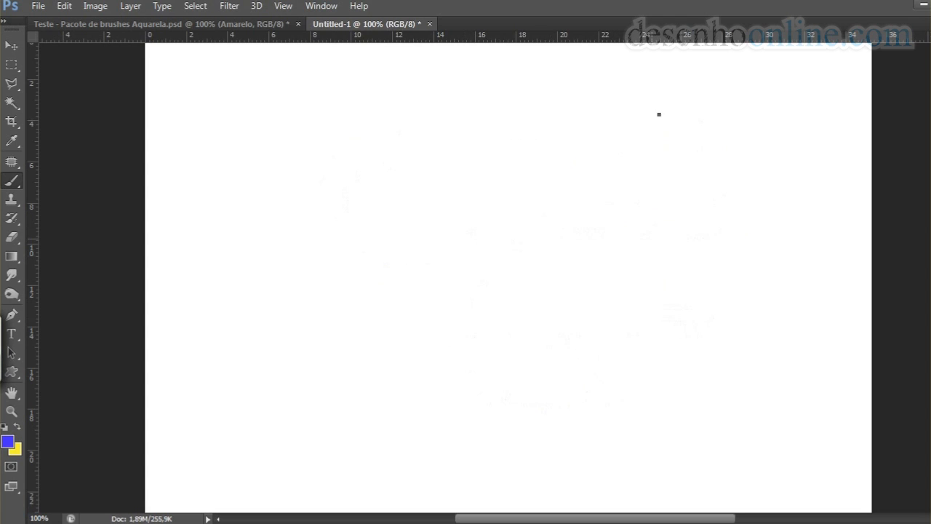
- Test the 253 px "Textura na borda - 2 cores" brush with a large stain and a darker overlapping stroke, and undo both
right_click(659, 114)
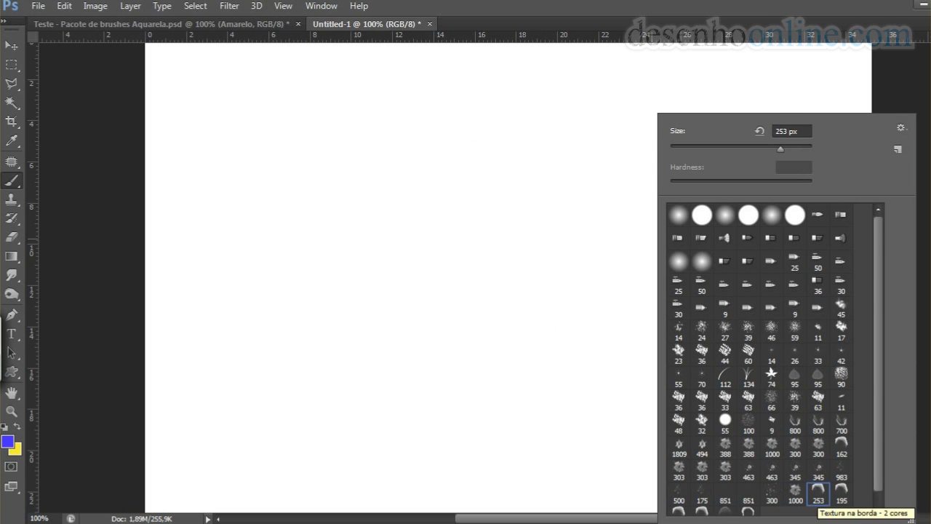
mouse_move(474, 245)
left_mouse_down()
mouse_move(500, 320)
mouse_move(589, 320)
mouse_move(426, 242)
mouse_move(363, 288)
mouse_move(543, 227)
mouse_move(379, 156)
mouse_move(316, 203)
mouse_move(648, 183)
mouse_move(656, 235)
mouse_move(293, 320)
mouse_move(347, 367)
mouse_move(668, 195)
mouse_move(676, 289)
mouse_move(714, 227)
mouse_move(472, 117)
mouse_move(347, 117)
mouse_move(254, 282)
mouse_move(254, 375)
mouse_move(371, 422)
mouse_move(655, 349)
left_mouse_up()
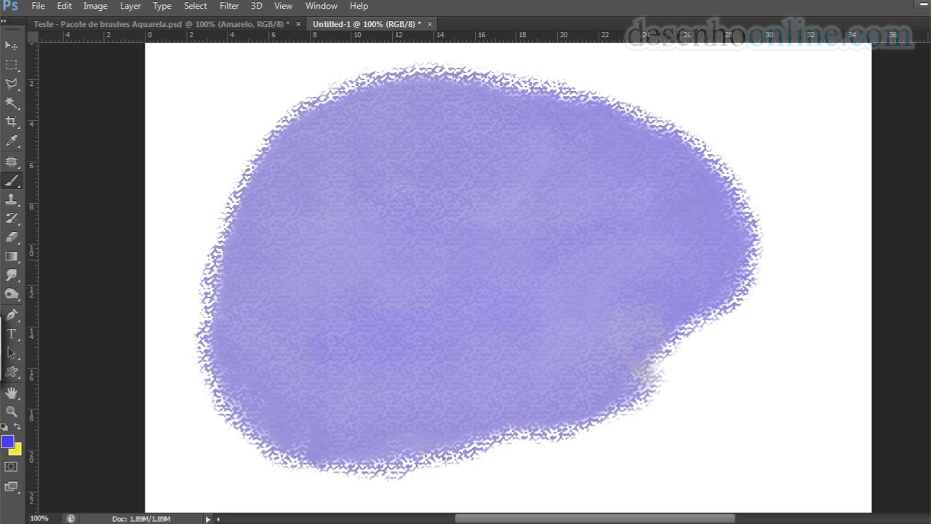
mouse_move(574, 109)
left_mouse_down()
mouse_move(698, 306)
mouse_move(349, 218)
mouse_move(476, 265)
left_mouse_up()
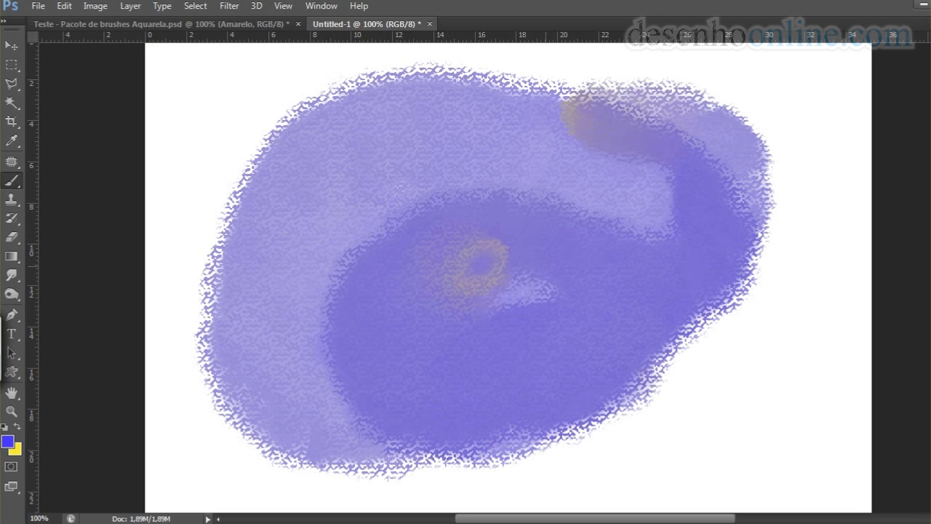
key("ctrl+alt+z")
key("ctrl+alt+z")
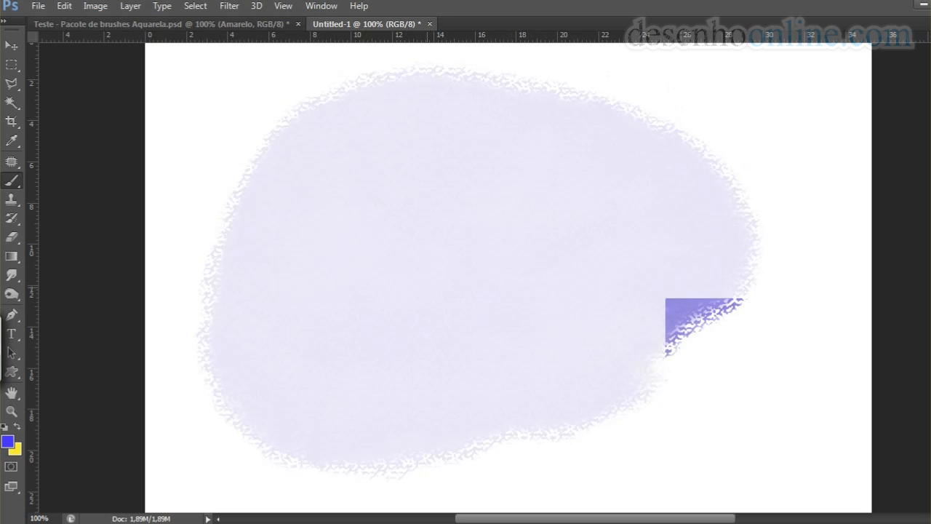
- Choose the next edge-texture brush of the watercolor pack, test it with two short crossing strokes, and undo them
right_click(445, 291)
left_click(387, 292)
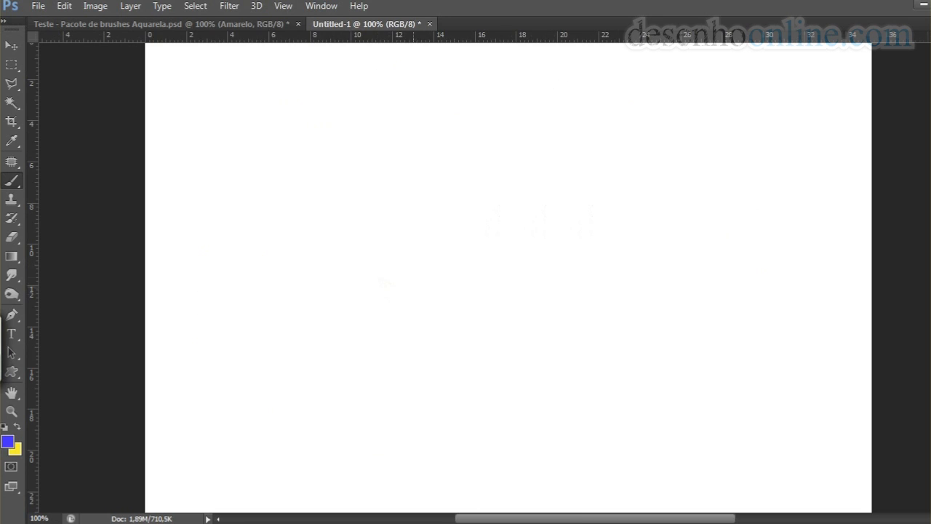
right_click(413, 288)
left_click(609, 493)
left_click(304, 289)
mouse_move(521, 226)
left_mouse_down()
mouse_move(538, 247)
mouse_move(436, 218)
mouse_move(363, 160)
mouse_move(640, 218)
left_mouse_up()
mouse_move(582, 266)
left_mouse_down()
mouse_move(665, 332)
mouse_move(556, 153)
left_mouse_up()
key("ctrl+z")
- Test the 253 px edge-texture brush with a large violet stain and a darker overlapping stain inside it, and undo both
right_click(557, 115)
left_click(578, 509)
mouse_move(413, 292)
left_mouse_down()
mouse_move(615, 269)
mouse_move(356, 287)
mouse_move(687, 267)
mouse_move(498, 315)
mouse_move(512, 262)
left_mouse_up()
mouse_move(502, 291)
left_mouse_down()
mouse_move(564, 282)
mouse_move(582, 254)
mouse_move(658, 352)
left_mouse_up()
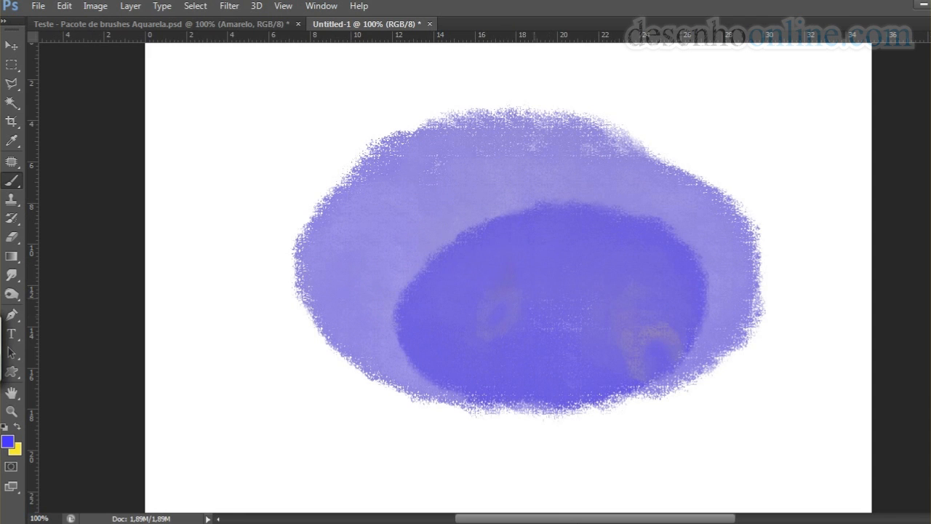
key("ctrl+alt+z")
key("ctrl+alt+z")
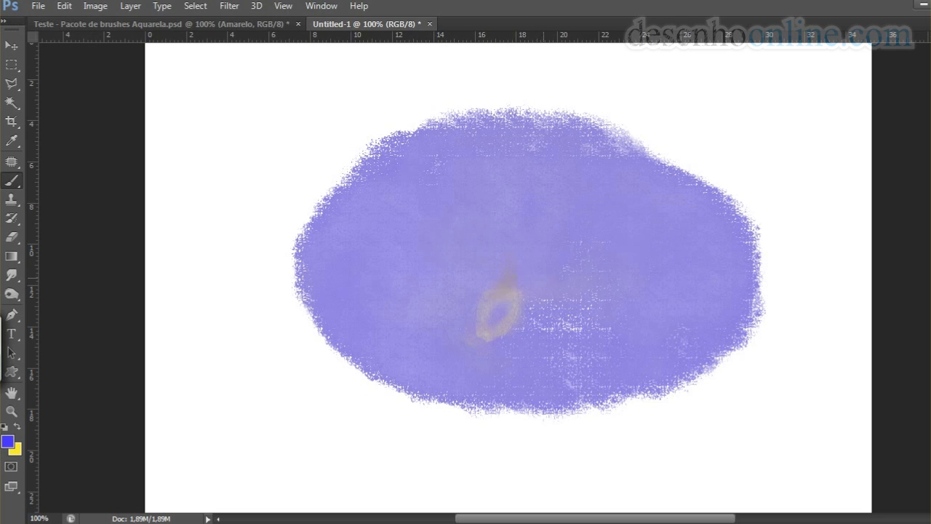
- Choose the brush following the 253 px one, test it with a single solid violet stain, and undo it
right_click(527, 115)
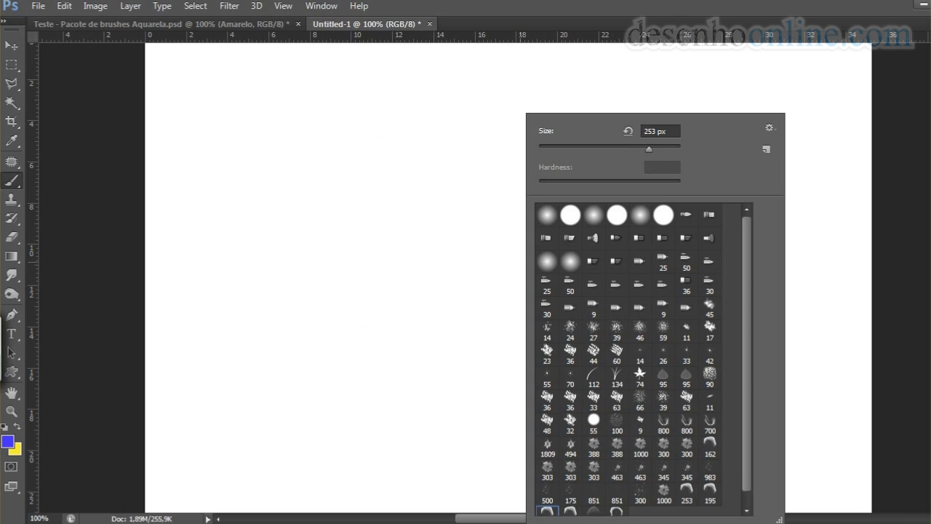
left_click(570, 511)
mouse_move(413, 280)
left_mouse_down()
mouse_move(447, 309)
mouse_move(501, 208)
mouse_move(428, 221)
mouse_move(727, 187)
mouse_move(509, 203)
mouse_move(502, 266)
mouse_move(572, 284)
left_mouse_up()
key("ctrl+z")
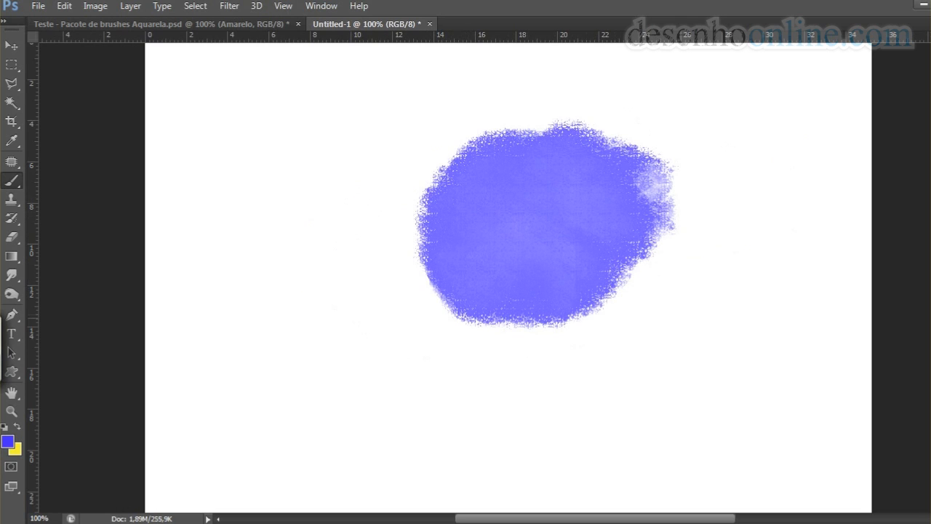
key("ctrl+z")
- Choose the third brush in the last row of presets and paint overlapping pale violet crescents across the canvas
right_click(617, 114)
left_click(685, 510)
left_click_drag(434, 335, 466, 309)
left_click_drag(683, 191, 684, 401)
left_click_drag(325, 80, 416, 276)
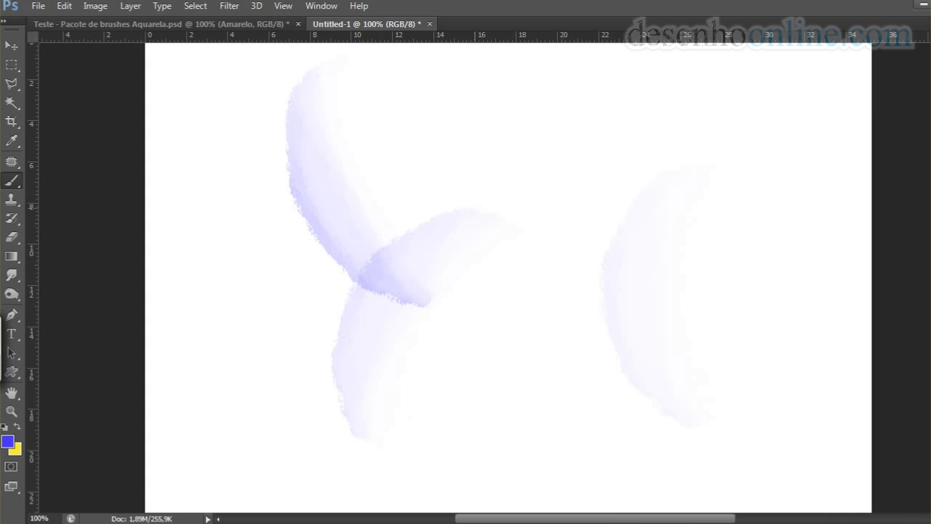
left_click_drag(251, 251, 457, 186)
left_click_drag(458, 124, 247, 262)
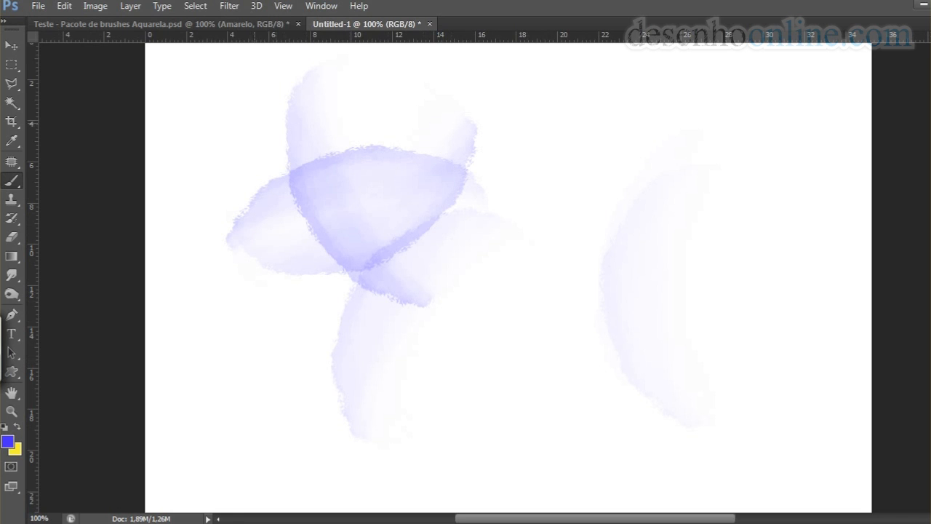
left_click_drag(447, 280, 603, 309)
left_click_drag(607, 298, 691, 215)
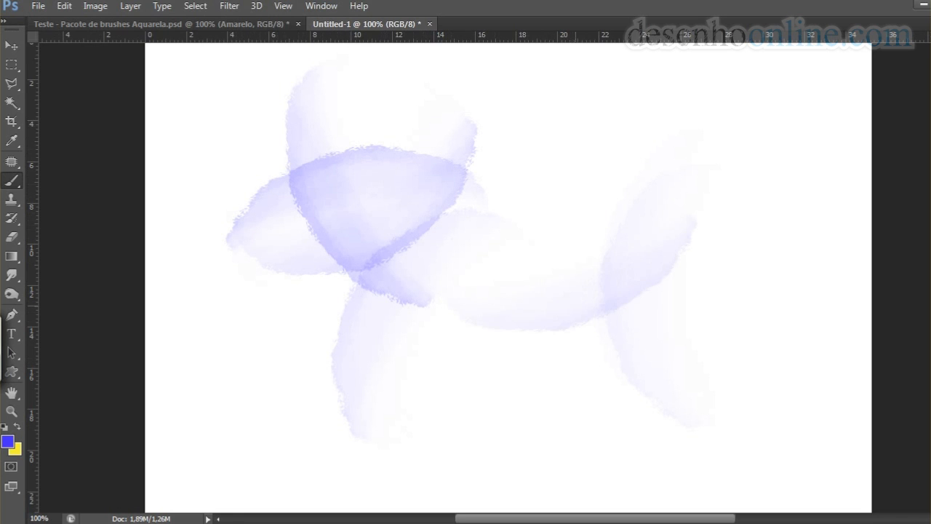
- Undo all the pale violet crescent strokes to clear the canvas
key("ctrl+alt+z")
key("ctrl+alt+z")
key("ctrl+alt+z")
key("ctrl+alt+z")
key("ctrl+alt+z")
key("ctrl+alt+z")
key("ctrl+alt+z")
key("ctrl+alt+z")
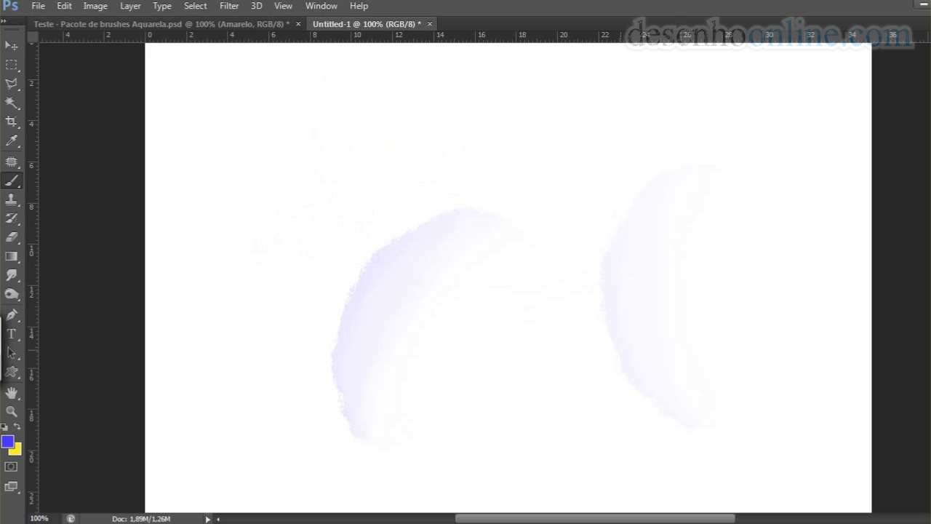
- Test the 452 px brush, the last in the pack, with faint overlapping violet washes in the canvas center, and undo them
right_click(594, 114)
left_click(685, 511)
left_click(442, 196)
left_click(473, 269)
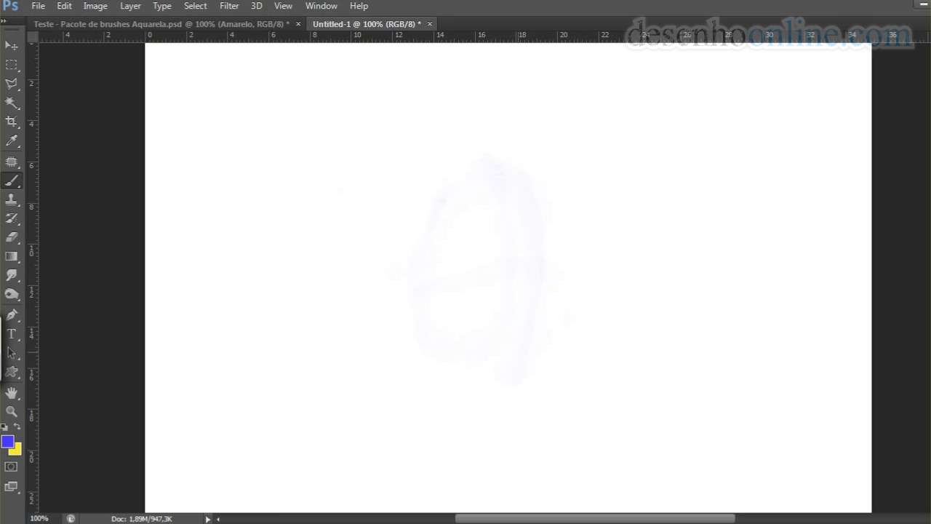
mouse_move(512, 263)
left_mouse_down()
mouse_move(525, 251)
mouse_move(427, 278)
mouse_move(571, 345)
left_mouse_up()
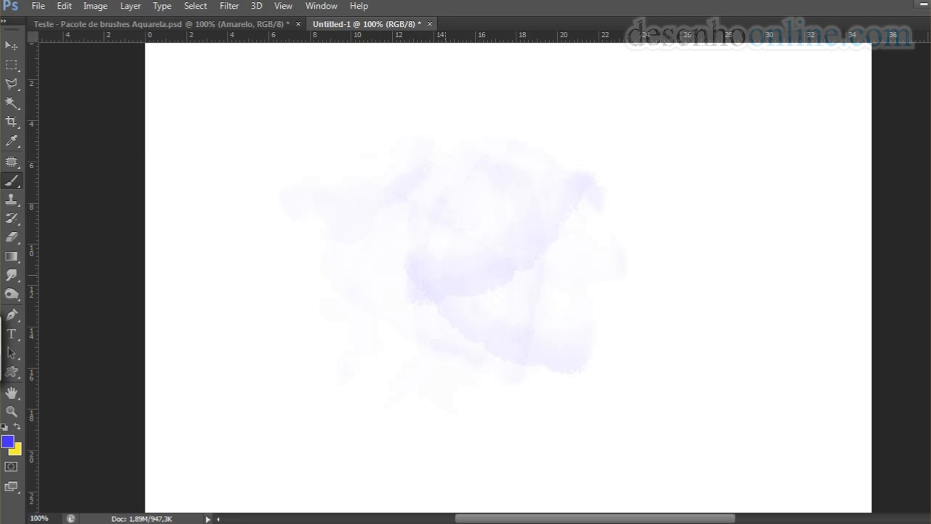
mouse_move(507, 264)
left_mouse_down()
mouse_move(571, 346)
mouse_move(598, 328)
mouse_move(549, 242)
left_mouse_up()
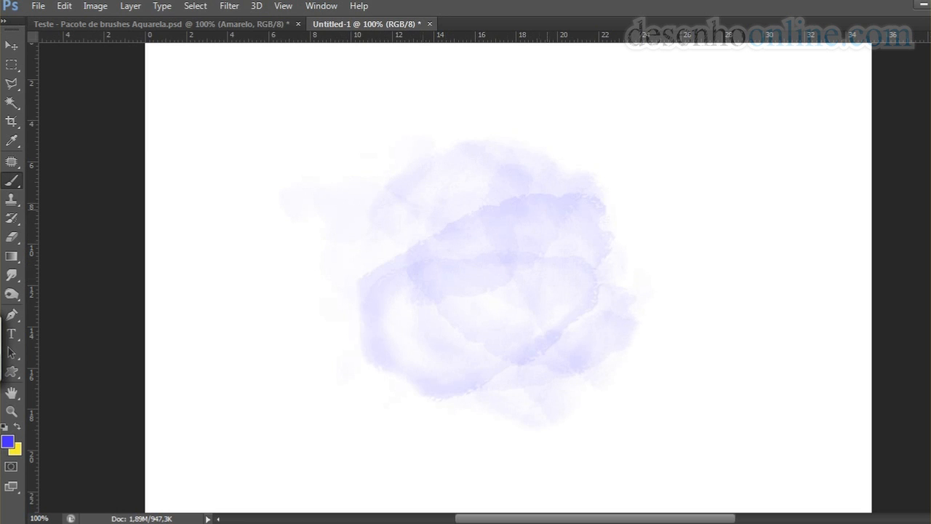
key("ctrl+z")
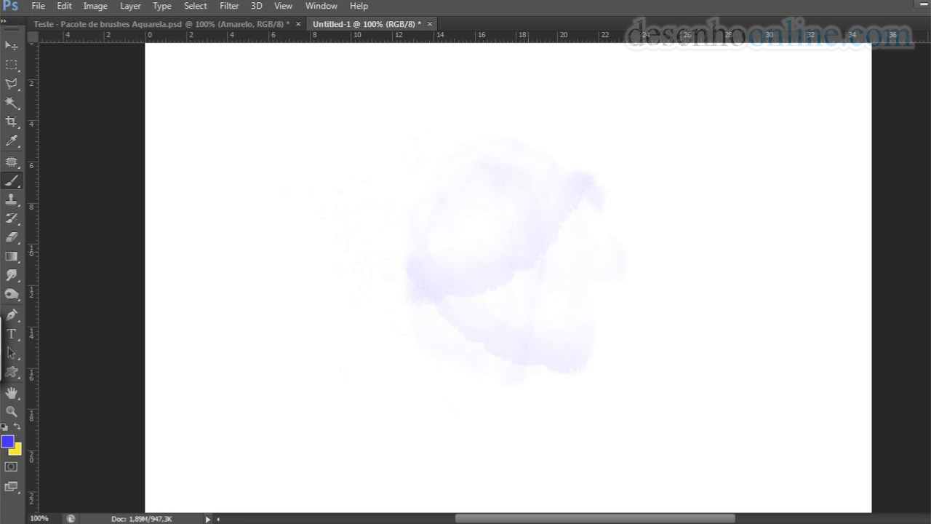
key("ctrl+alt+z")
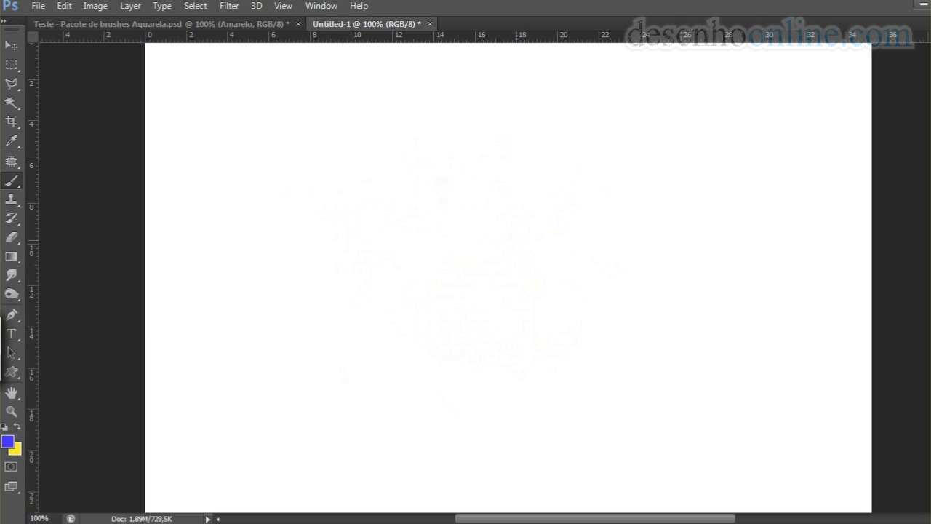
- Switch to the "Teste - Pacote de brushes Aquarela.psd" document and zoom out to 66.67% to examine the whole painting
right_click(523, 114)
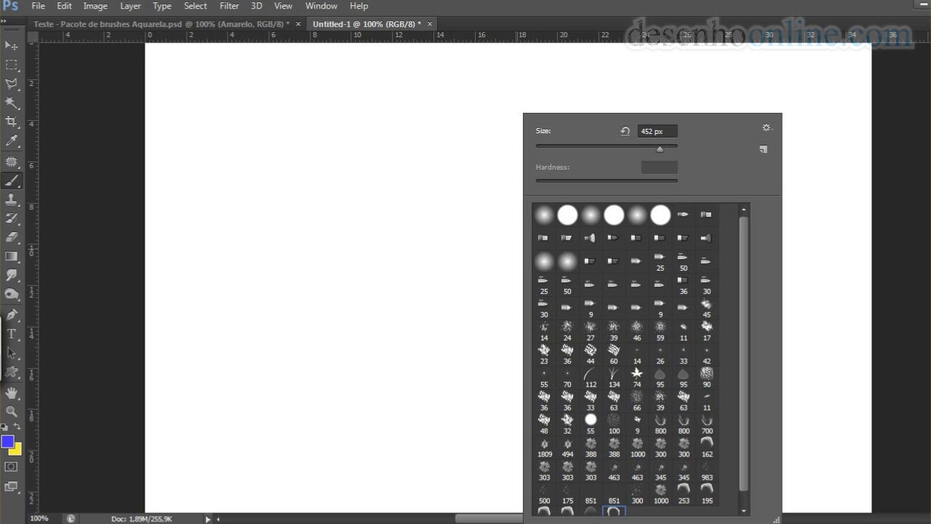
left_click(411, 304)
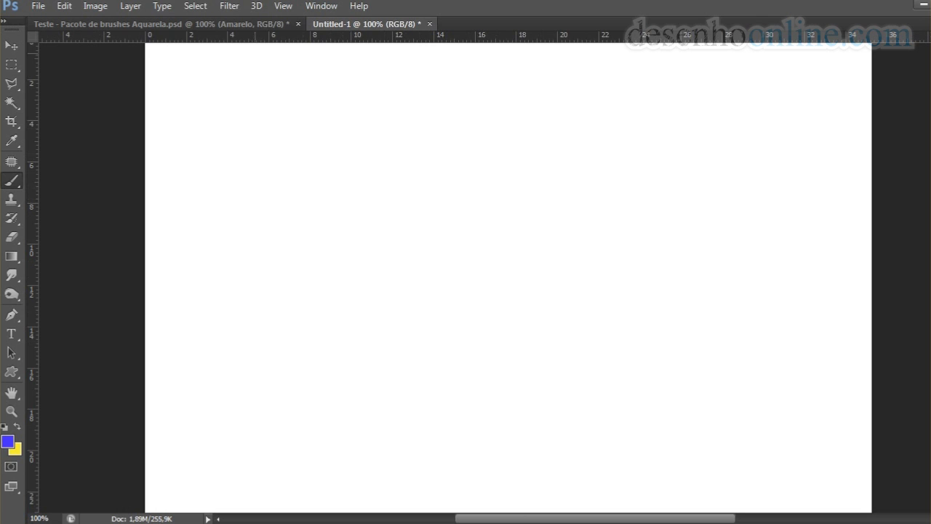
left_click(162, 24)
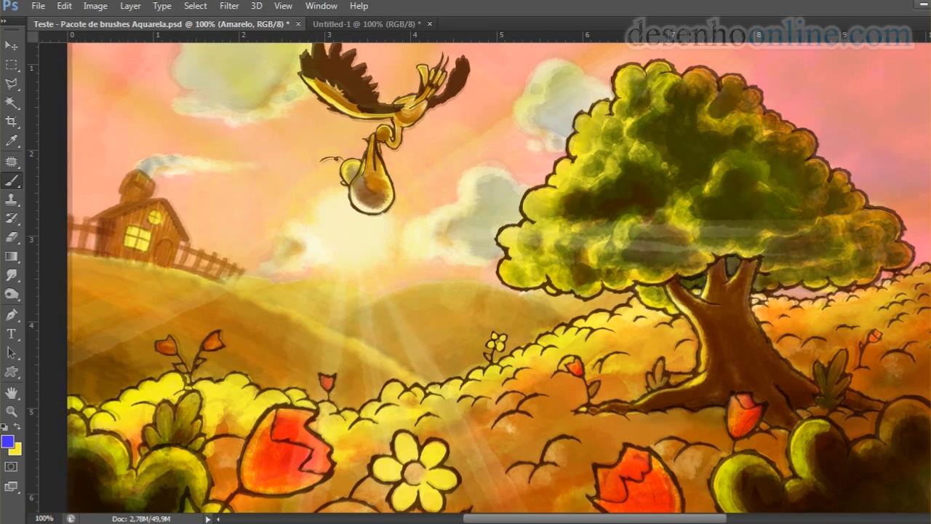
key("ctrl+minus")
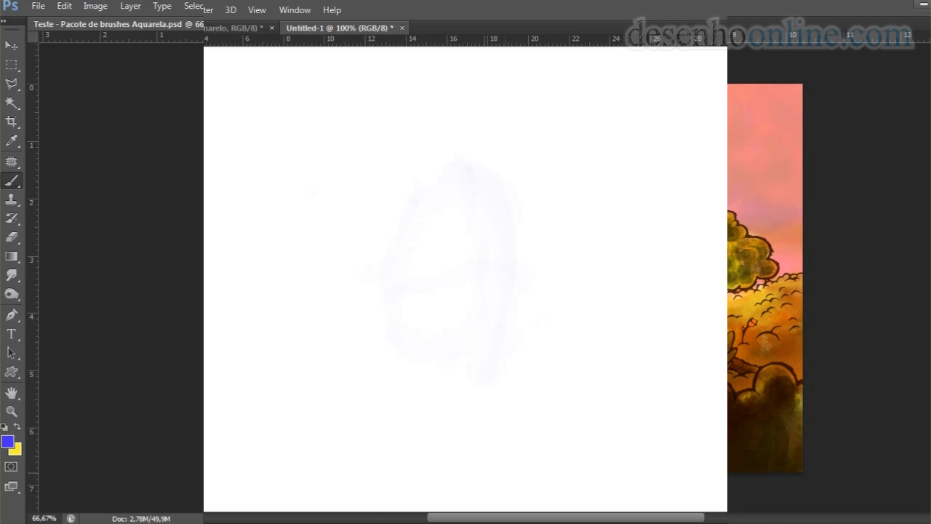
- Paint soft, pale violet overlapping washes on the Untitled-1 canvas
mouse_move(508, 291)
left_mouse_down()
mouse_move(510, 251)
mouse_move(430, 320)
left_mouse_up()
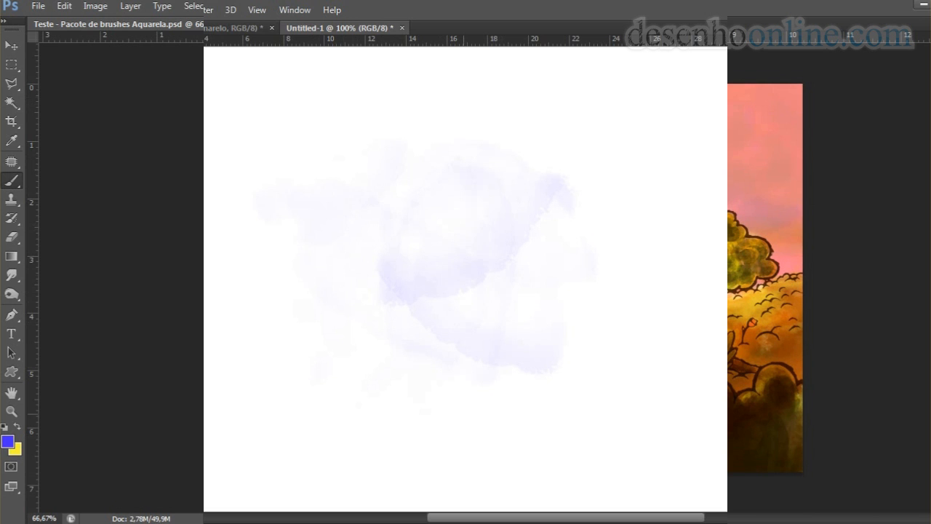
mouse_move(542, 240)
left_mouse_down()
mouse_move(541, 301)
mouse_move(437, 349)
mouse_move(589, 327)
left_mouse_up()
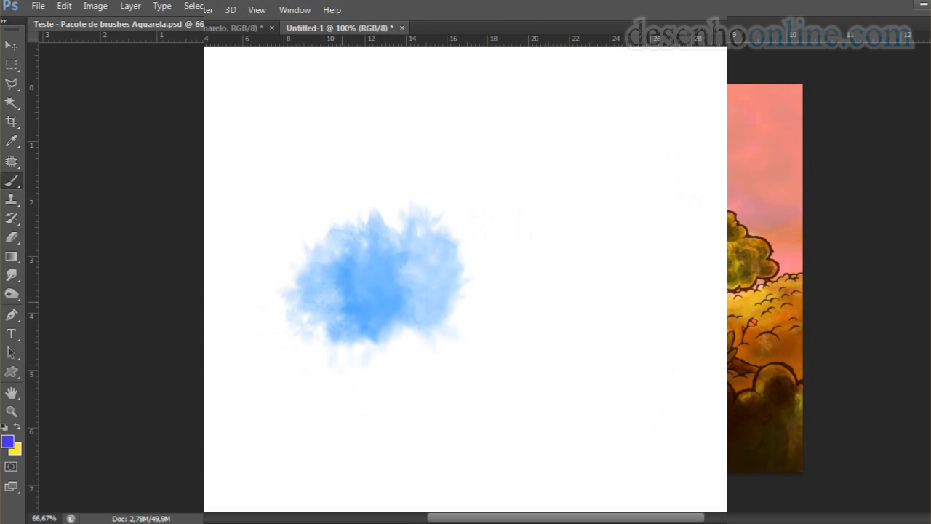
- Paint overlapping bright blue watercolor stains with feathery edges over most of the blank Untitled-1 canvas
mouse_move(364, 291)
left_mouse_down()
mouse_move(538, 240)
mouse_move(305, 327)
mouse_move(691, 254)
mouse_move(327, 189)
mouse_move(582, 386)
mouse_move(596, 160)
left_mouse_up()
left_click_drag(578, 272, 633, 302)
left_click_drag(258, 171, 314, 207)
mouse_move(484, 272)
left_mouse_down()
mouse_move(494, 287)
mouse_move(418, 298)
left_mouse_up()
left_click_drag(360, 353, 494, 404)
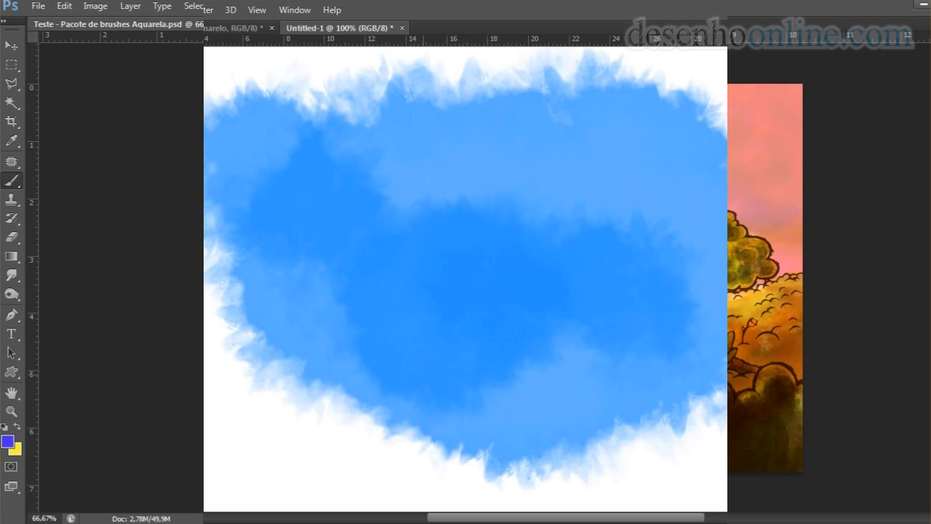